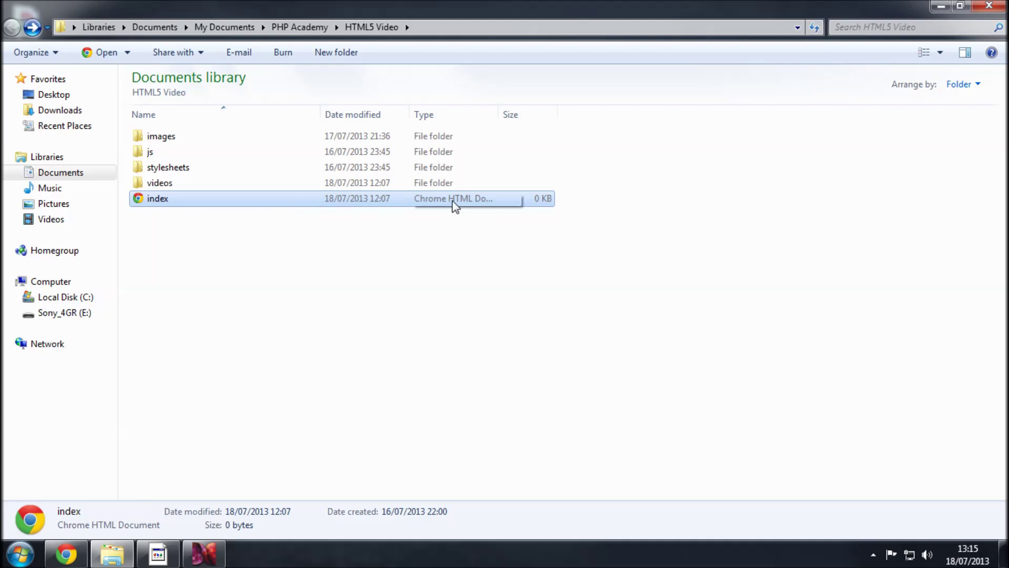
- In Explorer, check the video clip's properties in the HTML5 Video project's videos folder
{"action": "double_click", "coordinate": [164, 187]}
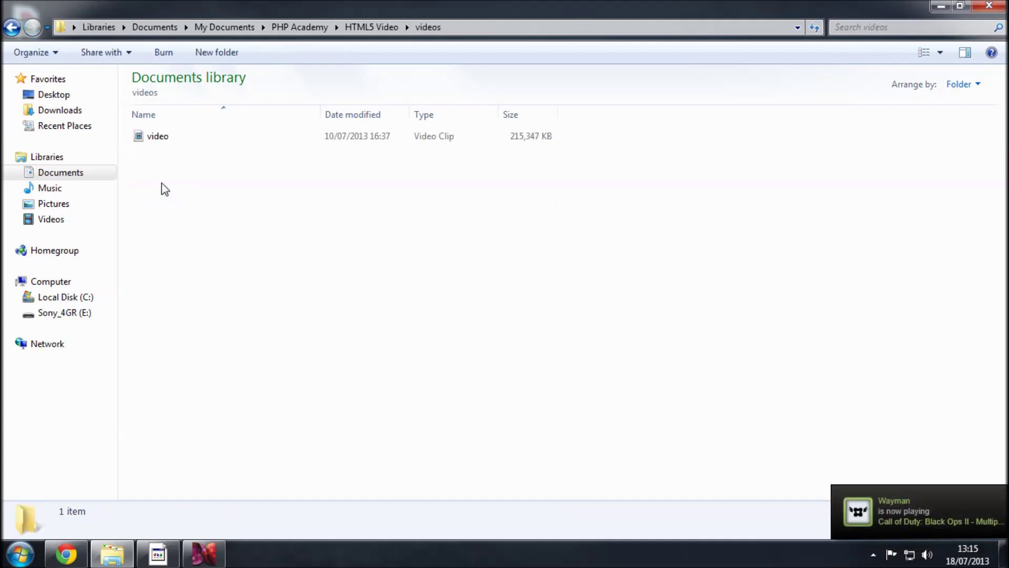
{"action": "left_click", "coordinate": [158, 140]}
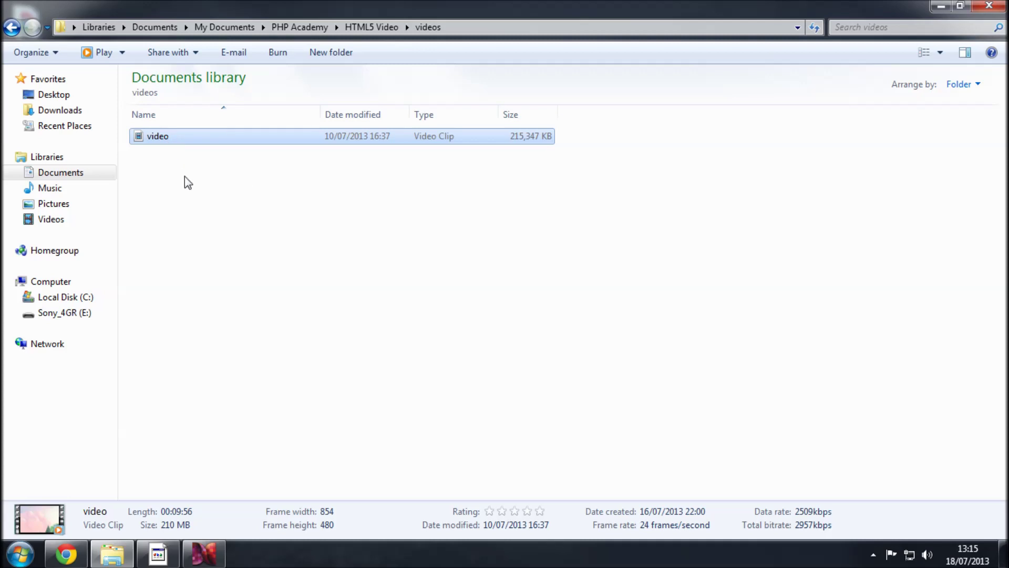
{"action": "key", "text": "BackSpace"}
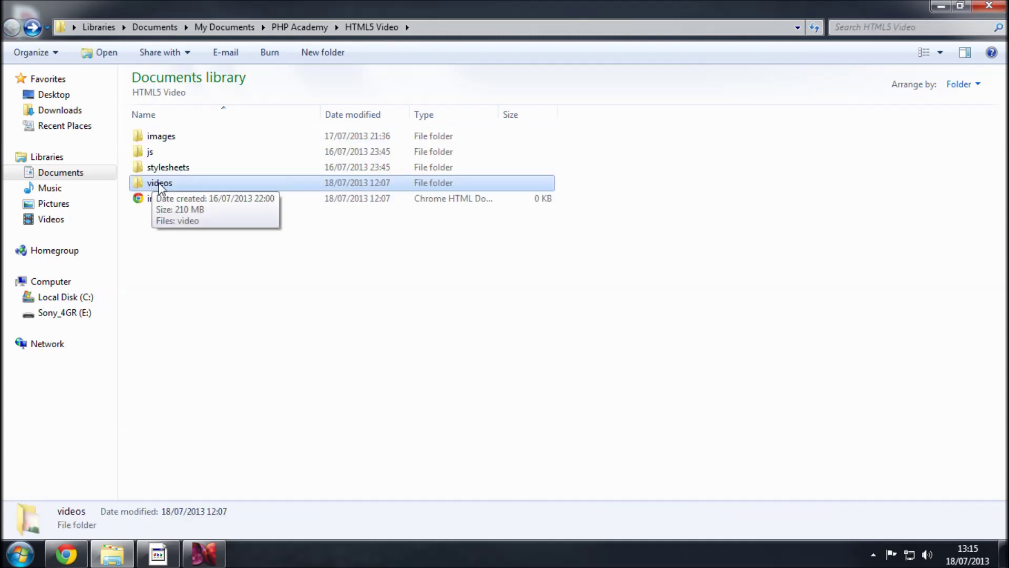
{"action": "double_click", "coordinate": [159, 183]}
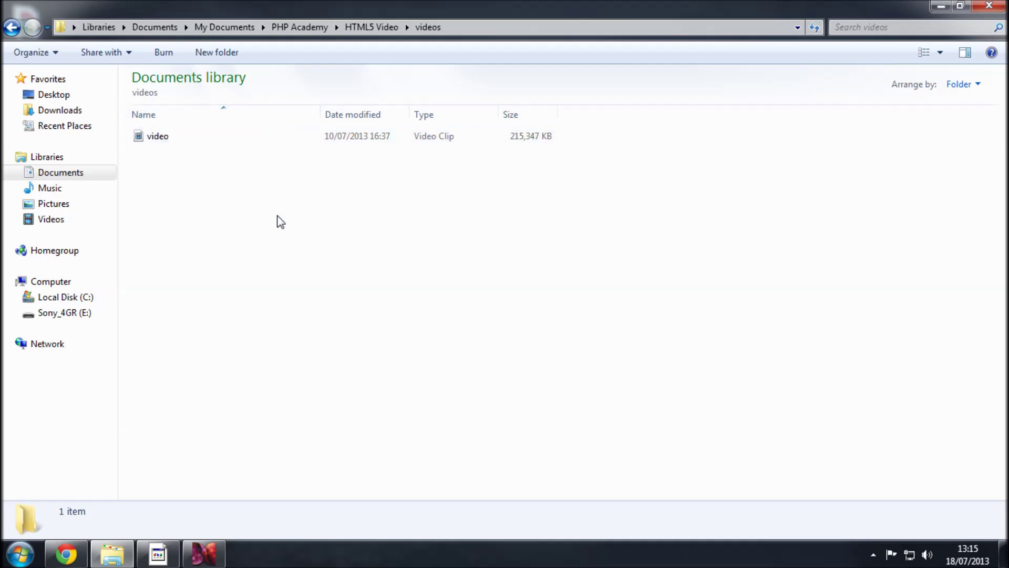
{"action": "key", "text": "BackSpace"}
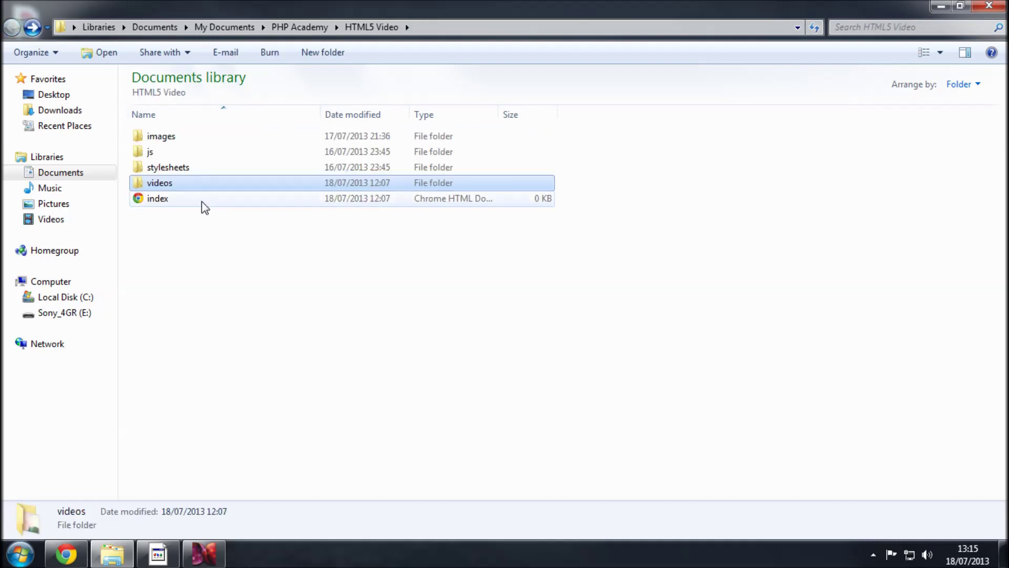
- Look through the stylesheets, js and images folders, checking the JavaScript and image file details
{"action": "double_click", "coordinate": [178, 169]}
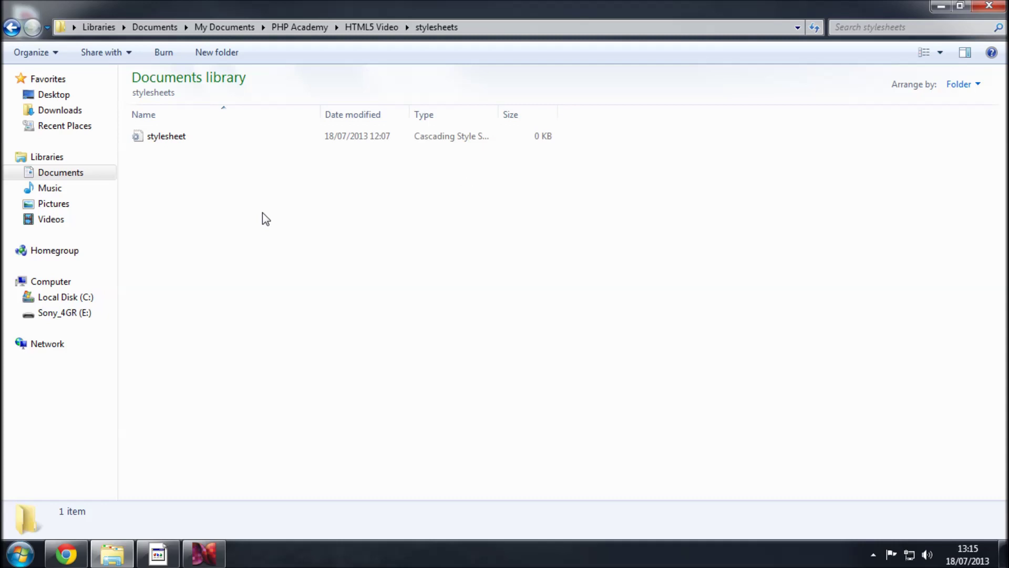
{"action": "key", "text": "BackSpace"}
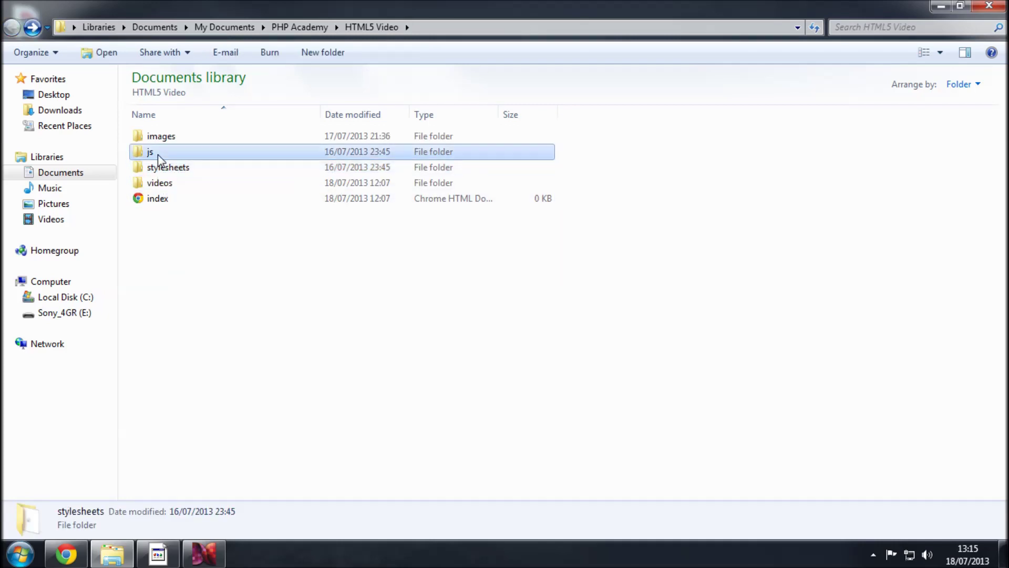
{"action": "double_click", "coordinate": [158, 154]}
{"action": "left_click", "coordinate": [157, 142]}
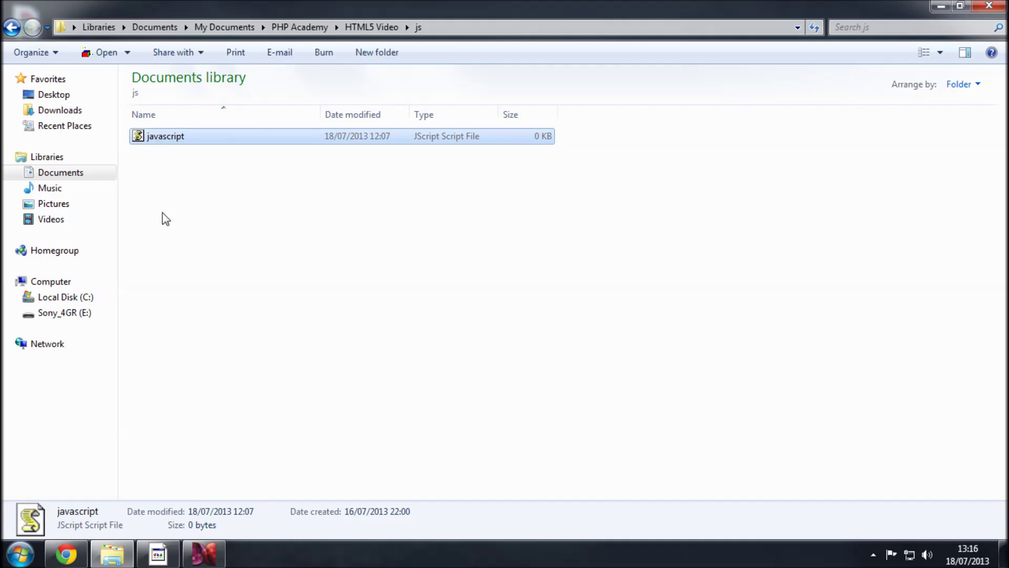
{"action": "key", "text": "BackSpace"}
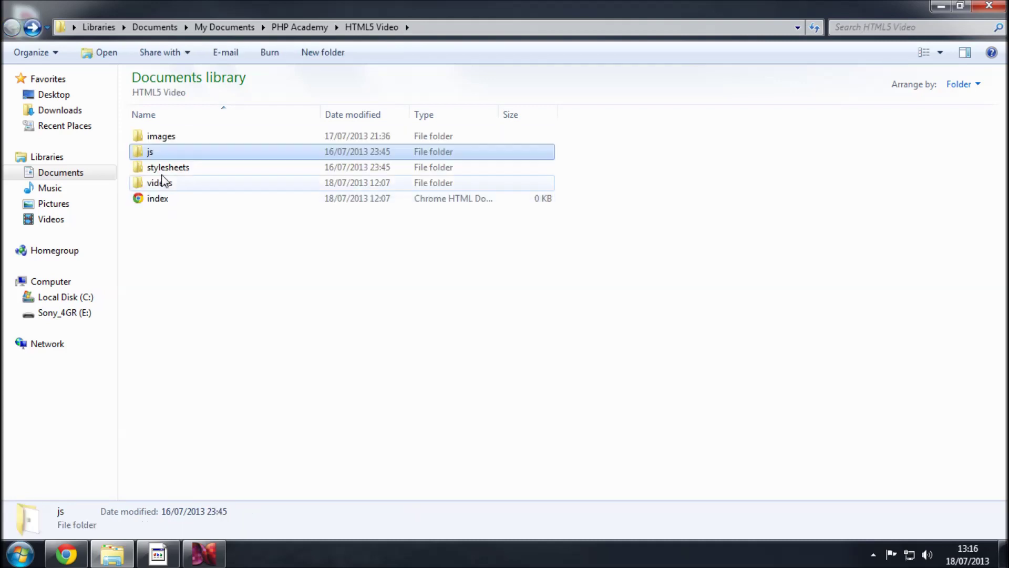
{"action": "double_click", "coordinate": [185, 142]}
{"action": "left_click", "coordinate": [156, 140]}
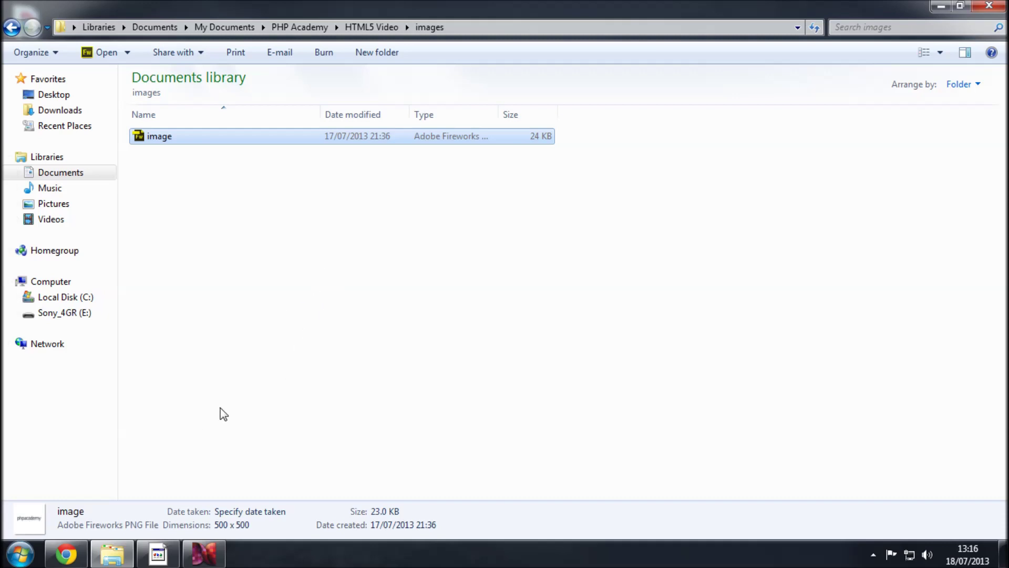
{"action": "key", "text": "BackSpace"}
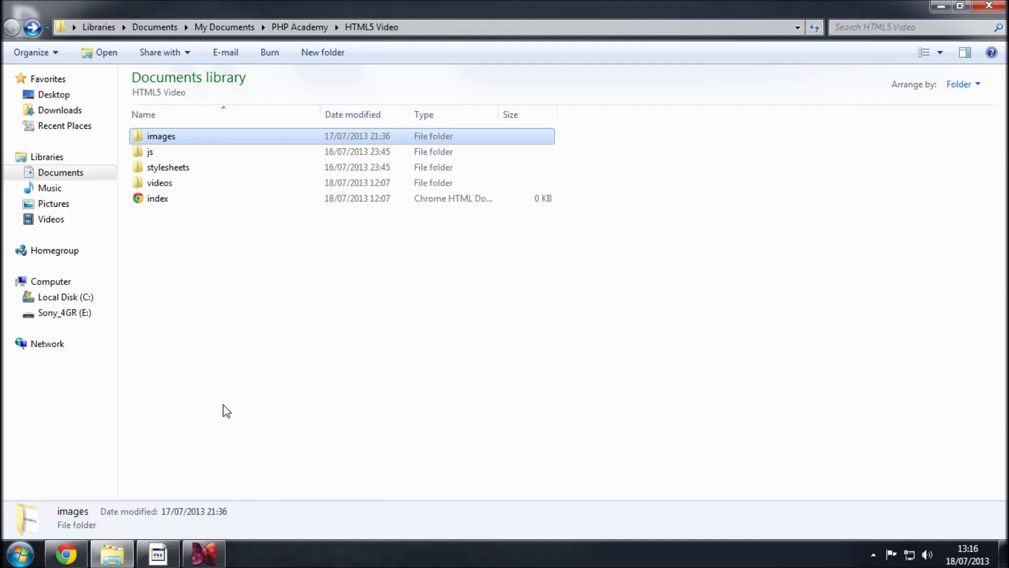
- In Chrome, return to the Big Buck Bunny home page and open its download page
{"action": "left_click", "coordinate": [65, 560]}
{"action": "scroll", "coordinate": [316, 352], "scroll_direction": "up", "scroll_amount": 8}
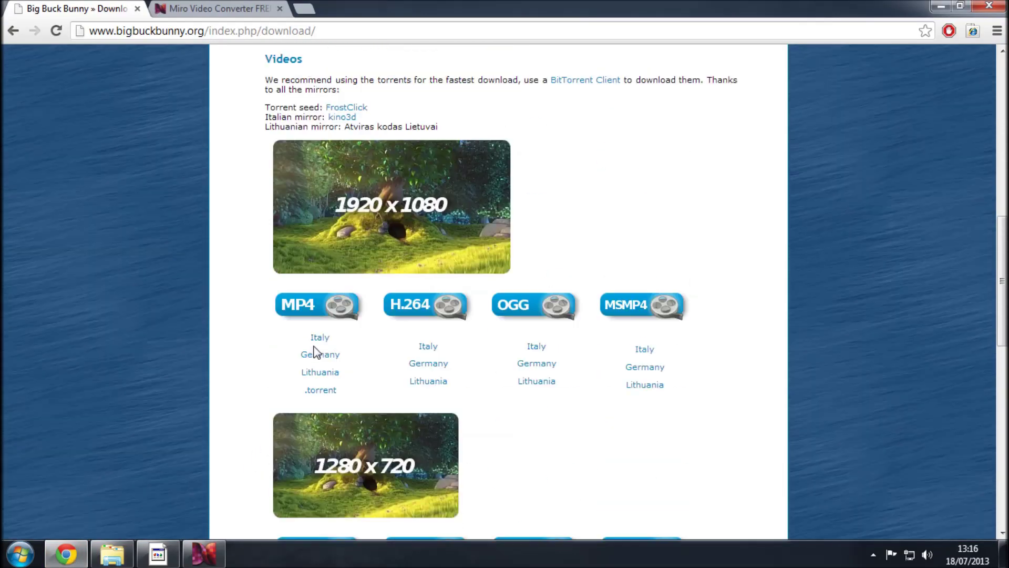
{"action": "scroll", "coordinate": [315, 352], "scroll_direction": "up", "scroll_amount": 10}
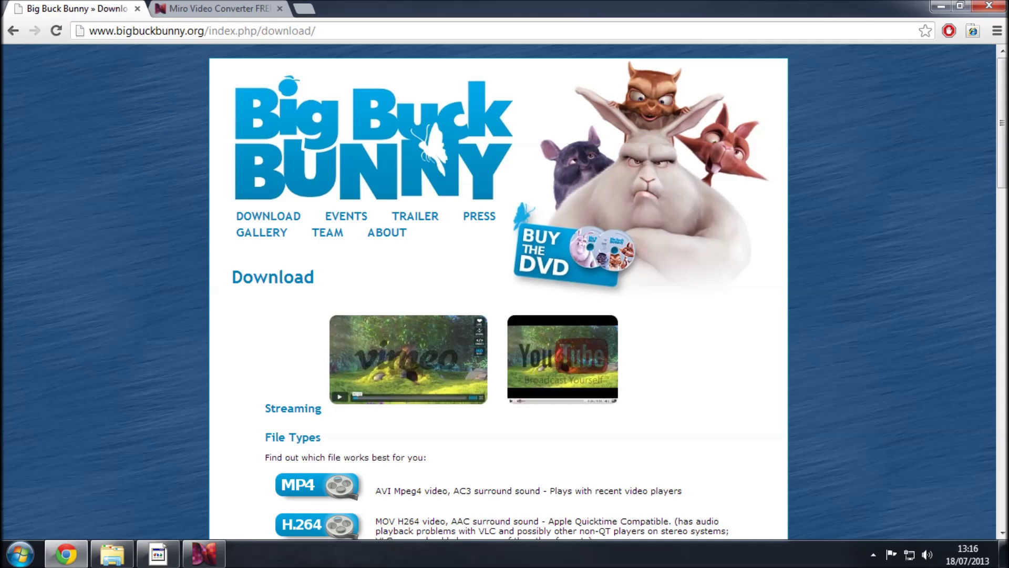
{"action": "key", "text": "alt+Left"}
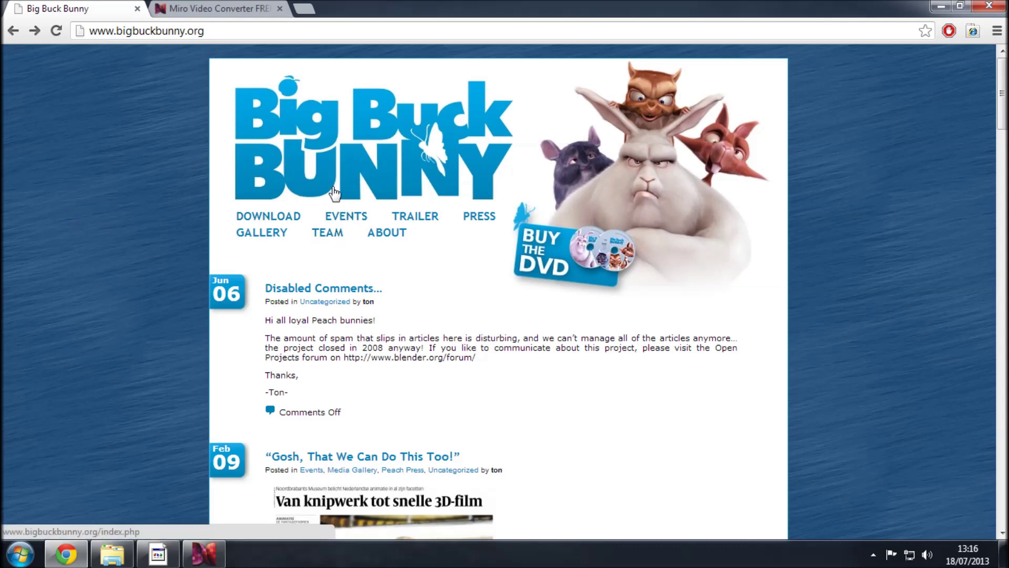
{"action": "left_click", "coordinate": [296, 220]}
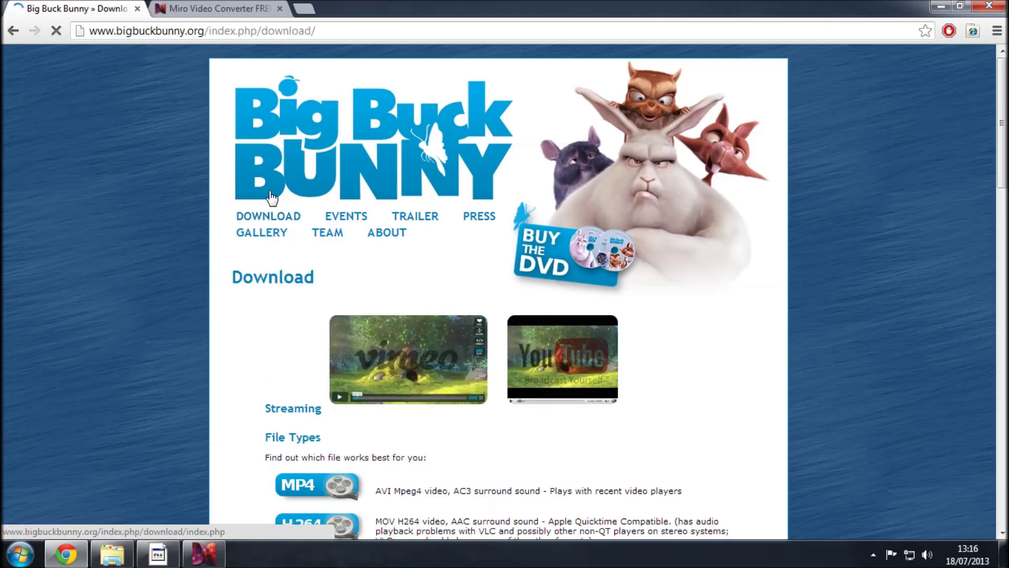
{"action": "left_click_drag", "start_coordinate": [90, 30], "coordinate": [204, 30]}
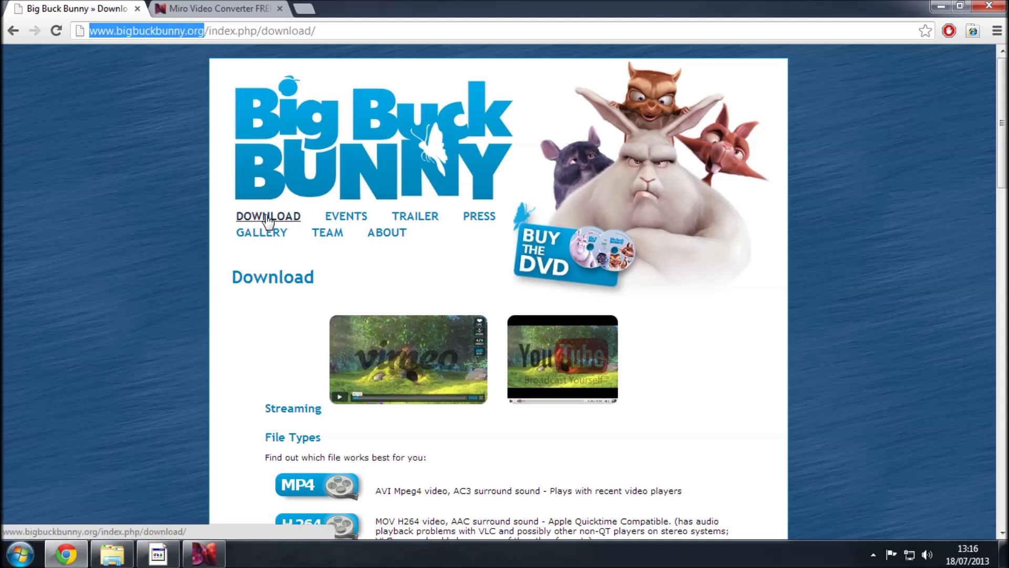
- Scroll the download page to the 854x480 MP4 links and highlight the 480p format row
{"action": "scroll", "coordinate": [110, 289], "scroll_direction": "down", "scroll_amount": 4}
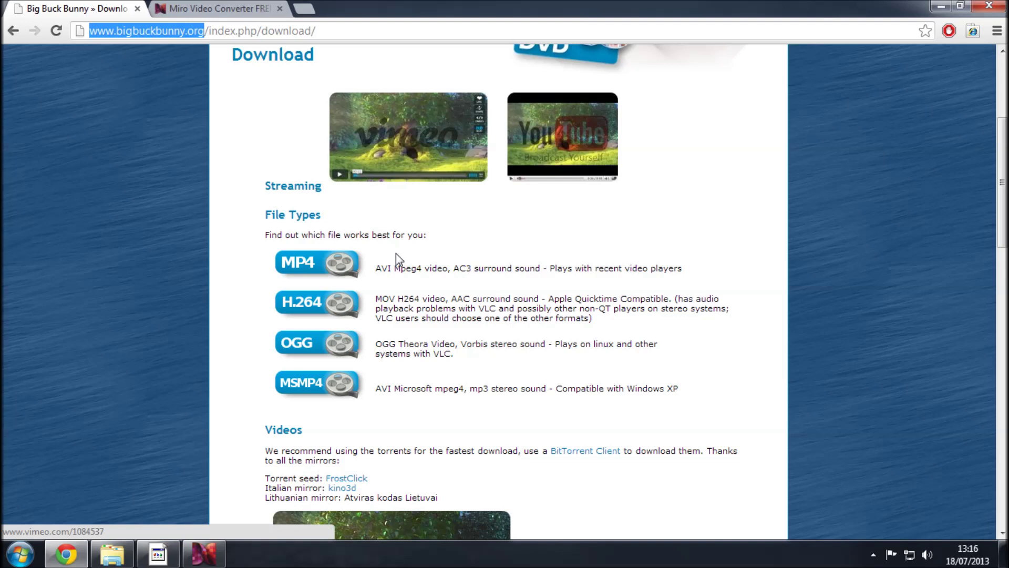
{"action": "scroll", "coordinate": [397, 255], "scroll_direction": "down", "scroll_amount": 7}
{"action": "scroll", "coordinate": [398, 260], "scroll_direction": "up", "scroll_amount": 3}
{"action": "scroll", "coordinate": [368, 278], "scroll_direction": "down", "scroll_amount": 1}
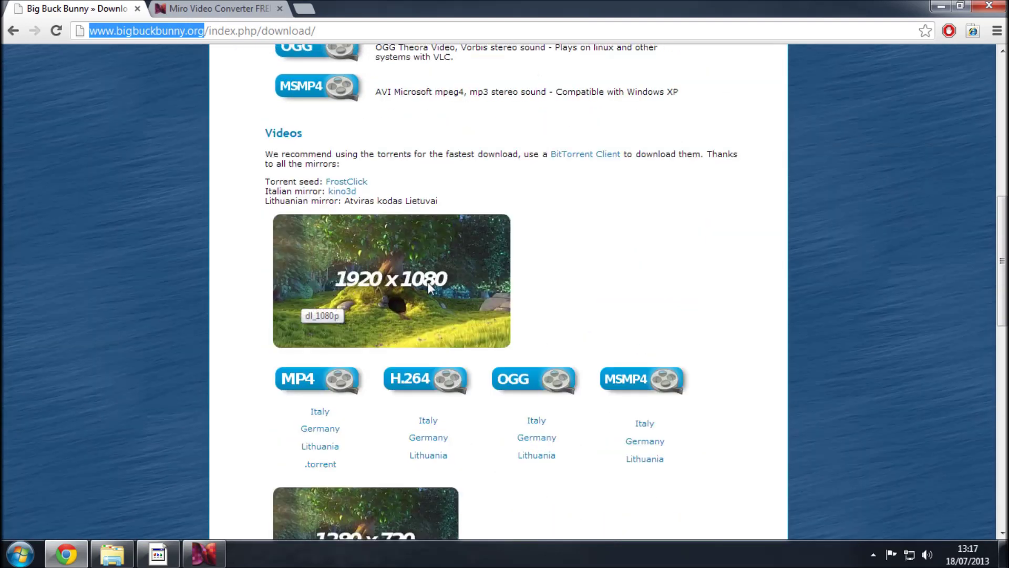
{"action": "scroll", "coordinate": [427, 282], "scroll_direction": "down", "scroll_amount": 1}
{"action": "scroll", "coordinate": [367, 273], "scroll_direction": "down", "scroll_amount": 3}
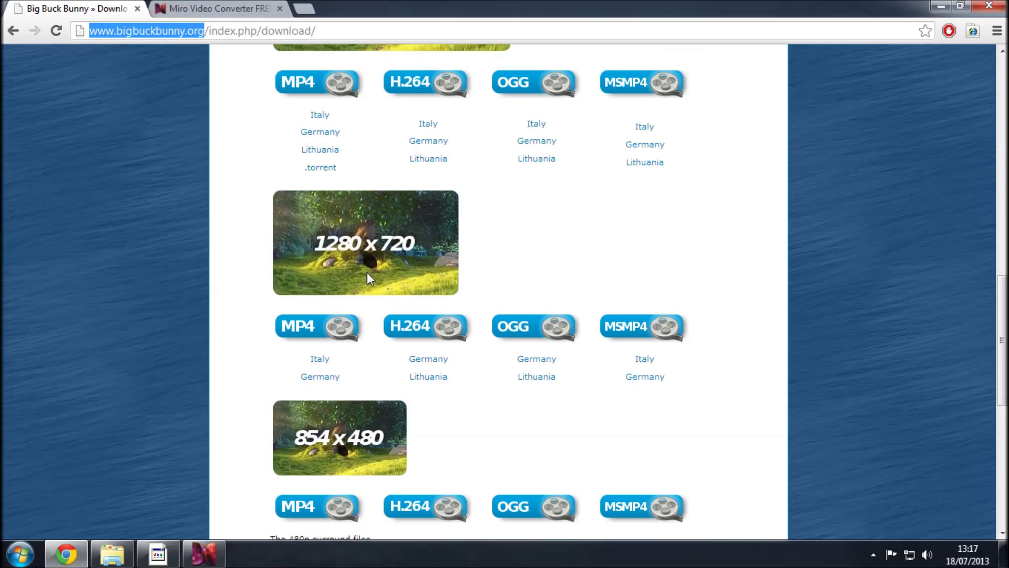
{"action": "scroll", "coordinate": [367, 272], "scroll_direction": "up", "scroll_amount": 2}
{"action": "scroll", "coordinate": [356, 354], "scroll_direction": "down", "scroll_amount": 4}
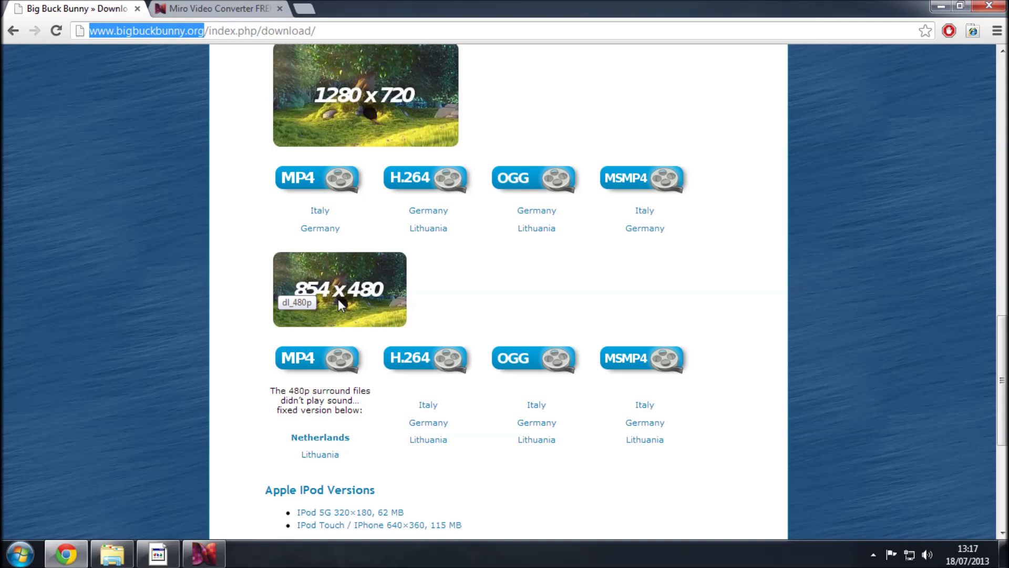
{"action": "scroll", "coordinate": [315, 446], "scroll_direction": "down", "scroll_amount": 1}
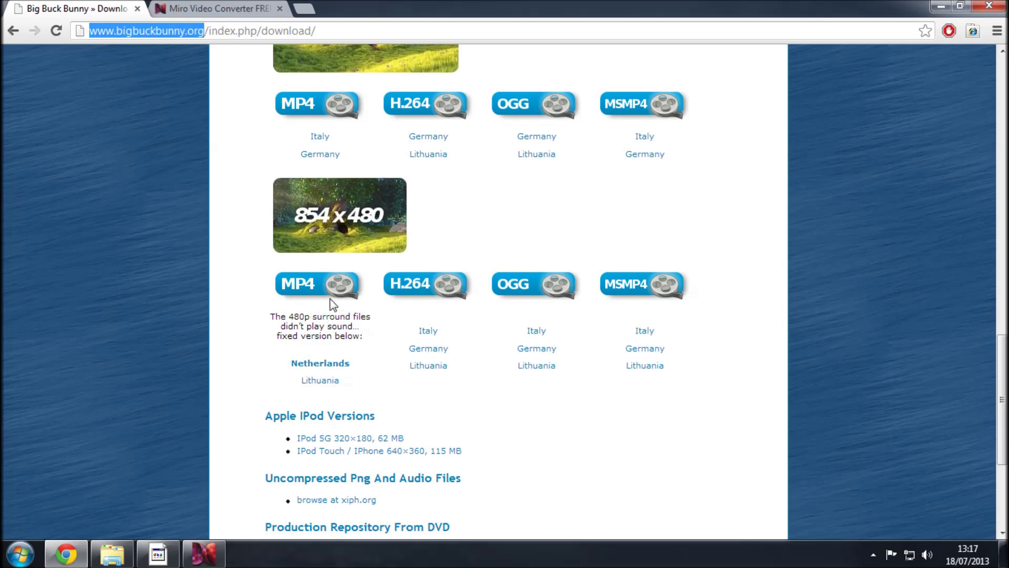
{"action": "left_click_drag", "start_coordinate": [289, 363], "coordinate": [350, 363]}
{"action": "left_click", "coordinate": [362, 368]}
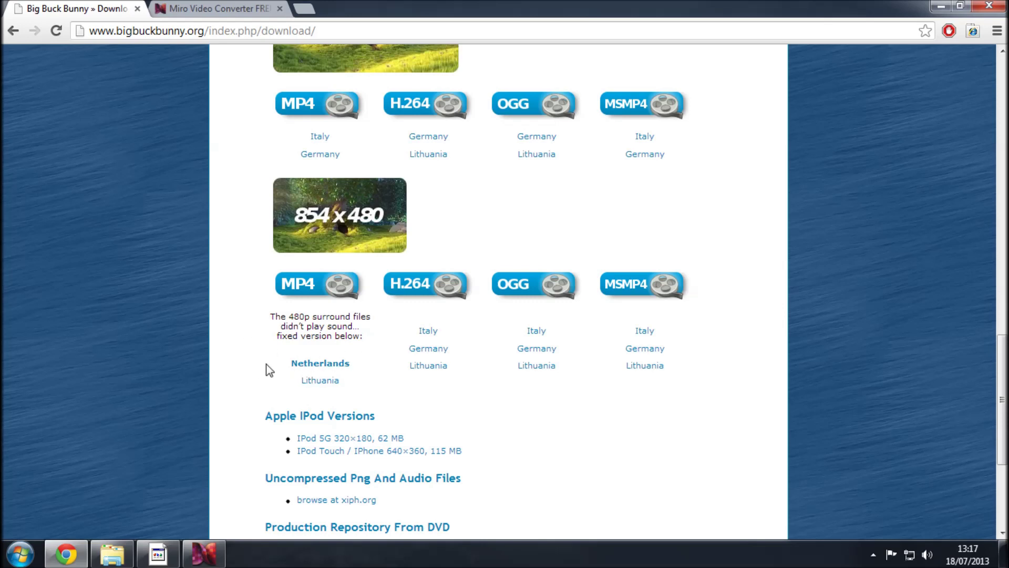
{"action": "left_click_drag", "start_coordinate": [265, 363], "coordinate": [267, 267]}
{"action": "left_click", "coordinate": [333, 375]}
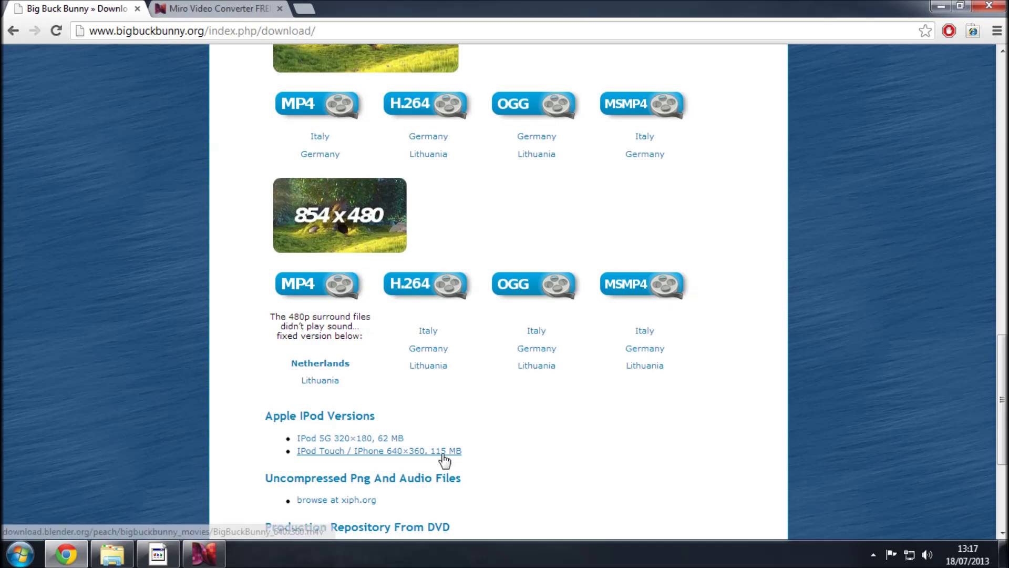
- Confirm in Explorer's videos folder that the clip is 854 x 480, then return to Chrome
{"action": "left_click", "coordinate": [119, 552]}
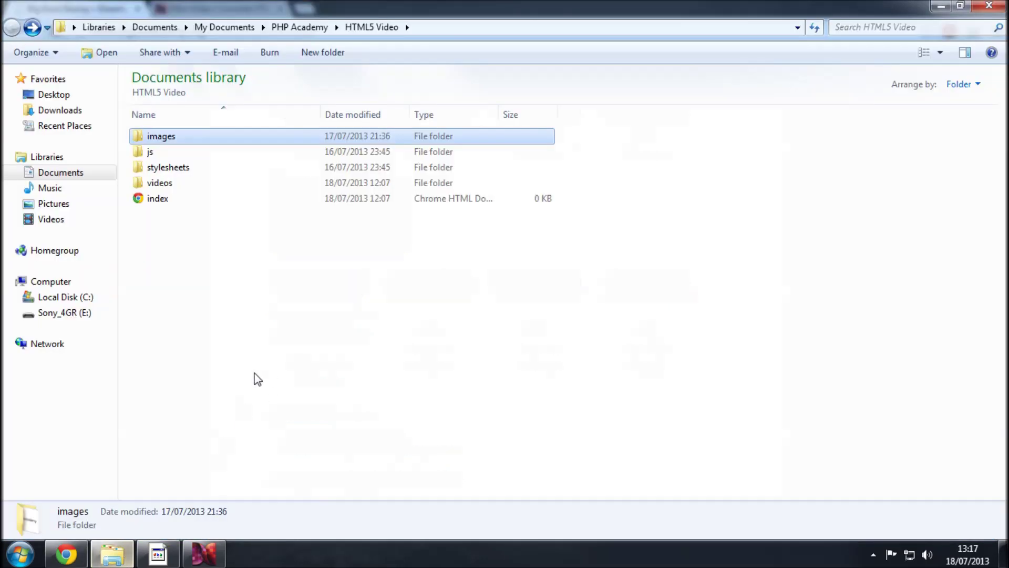
{"action": "left_click", "coordinate": [182, 188]}
{"action": "double_click", "coordinate": [183, 188]}
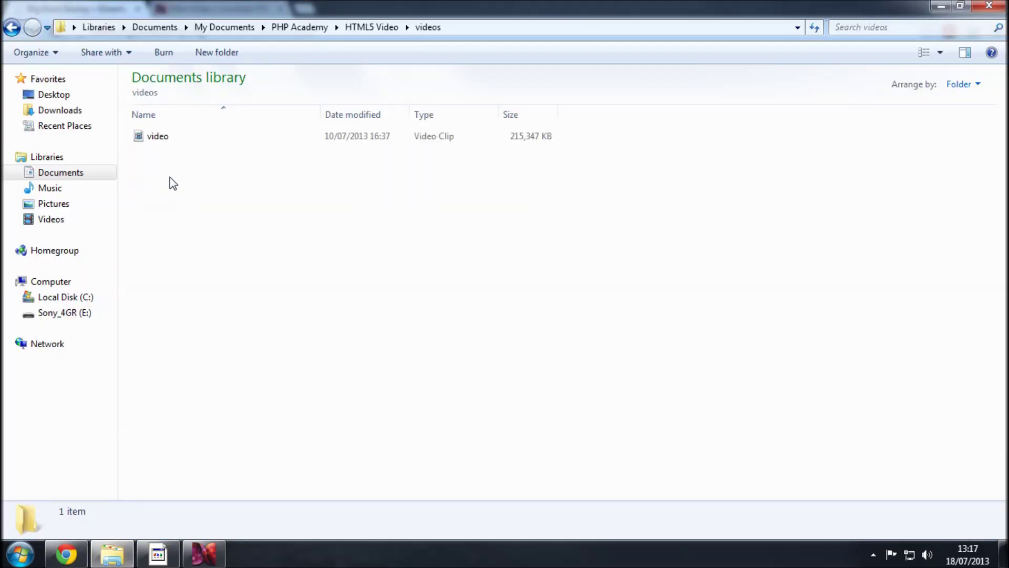
{"action": "left_click", "coordinate": [153, 139]}
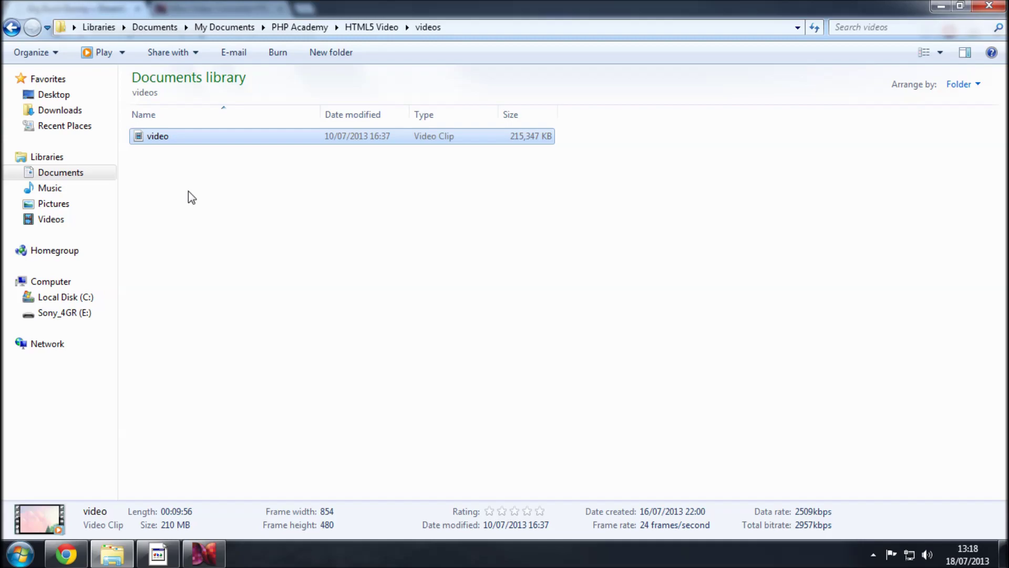
{"action": "left_click", "coordinate": [74, 561]}
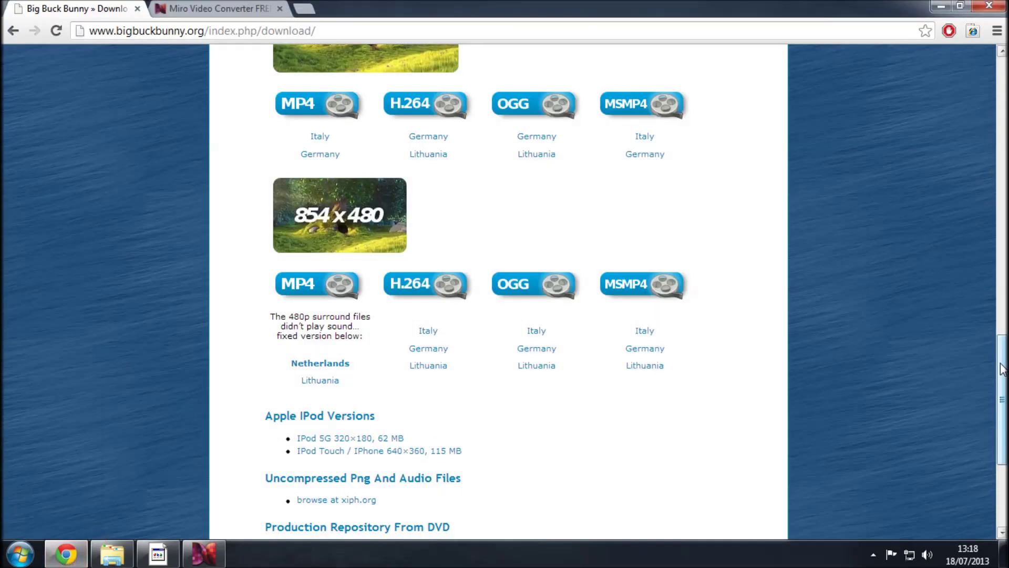
- Switch to the Miro Video Converter website tab and look at its address
{"action": "left_click_drag", "start_coordinate": [1001, 368], "coordinate": [1000, 73]}
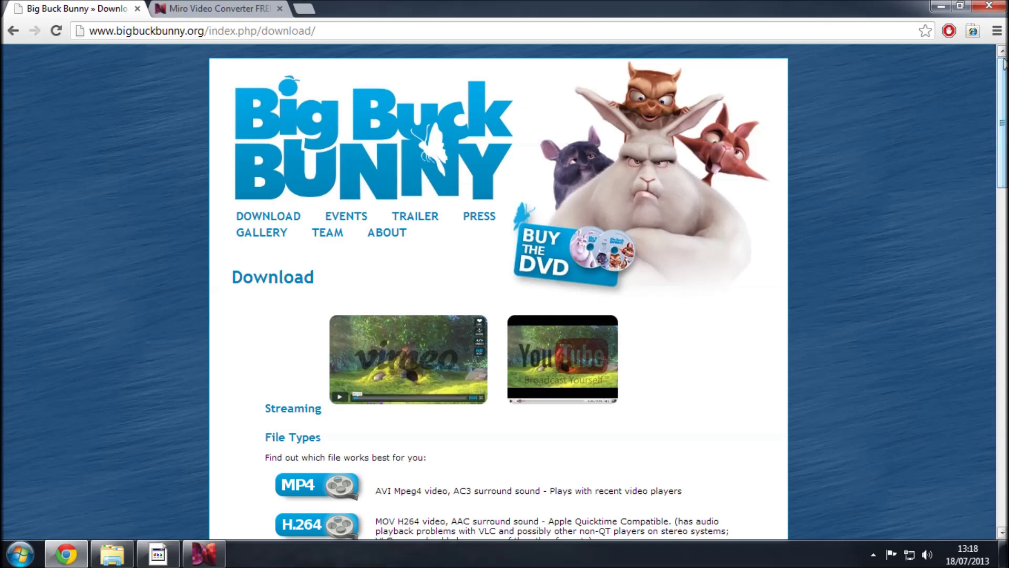
{"action": "left_click", "coordinate": [254, 8]}
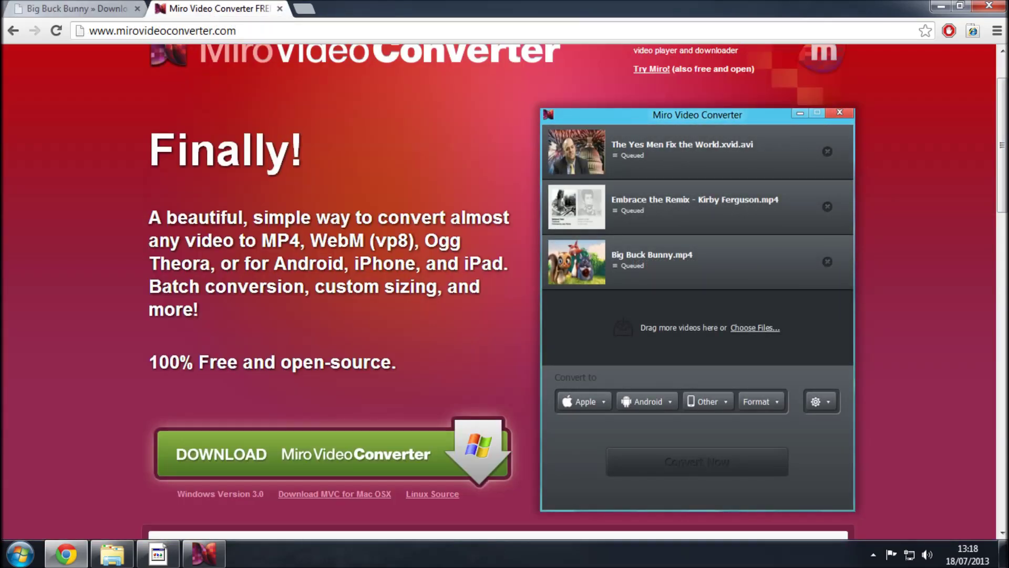
{"action": "left_click_drag", "start_coordinate": [88, 31], "coordinate": [236, 32]}
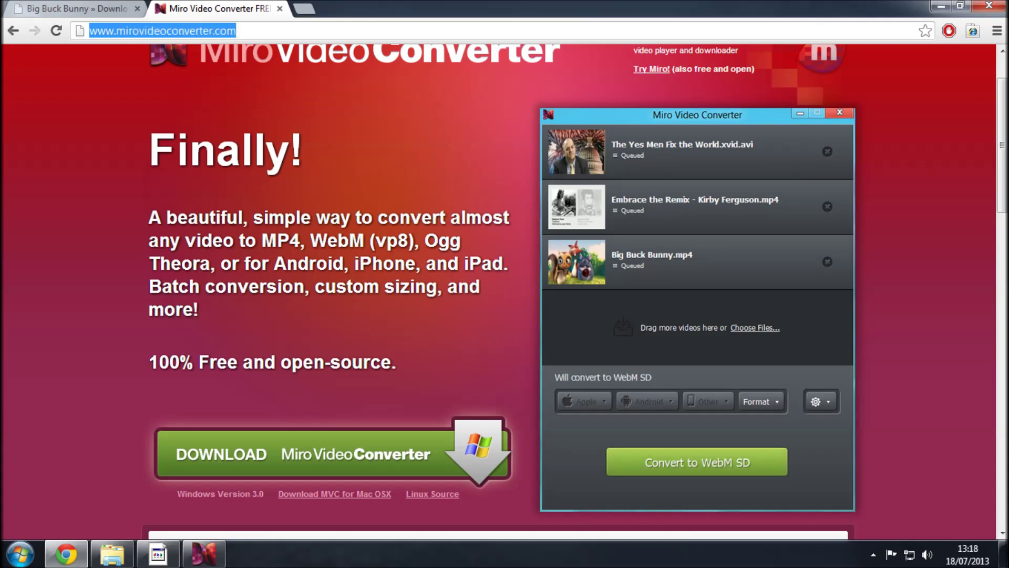
{"action": "left_click", "coordinate": [237, 31]}
{"action": "scroll", "coordinate": [296, 182], "scroll_direction": "up", "scroll_amount": 2}
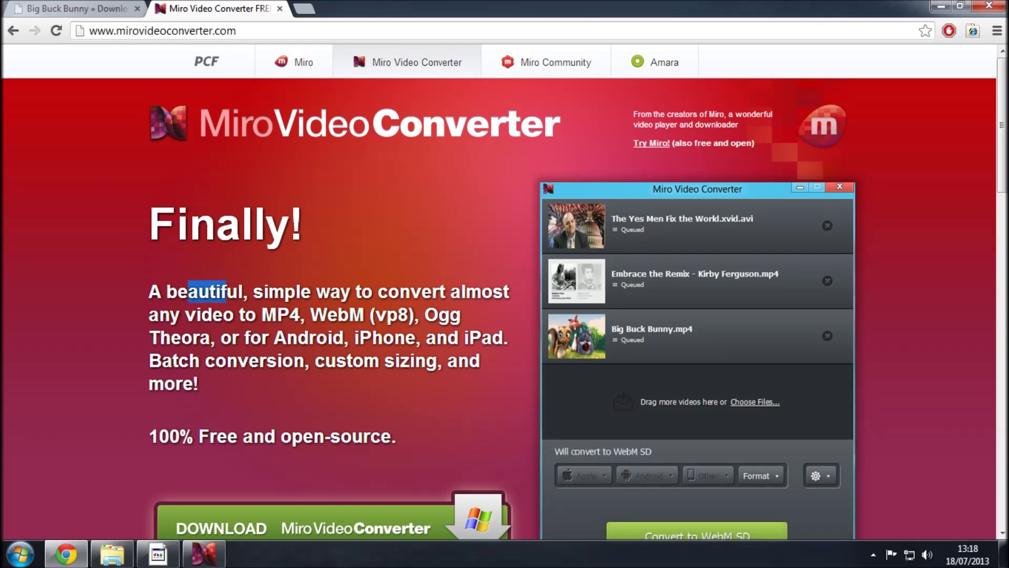
- Highlight the site's description and list of supported formats while reading down the page
{"action": "left_click_drag", "start_coordinate": [226, 292], "coordinate": [350, 292]}
{"action": "left_click", "coordinate": [350, 292]}
{"action": "left_click_drag", "start_coordinate": [261, 314], "coordinate": [439, 314]}
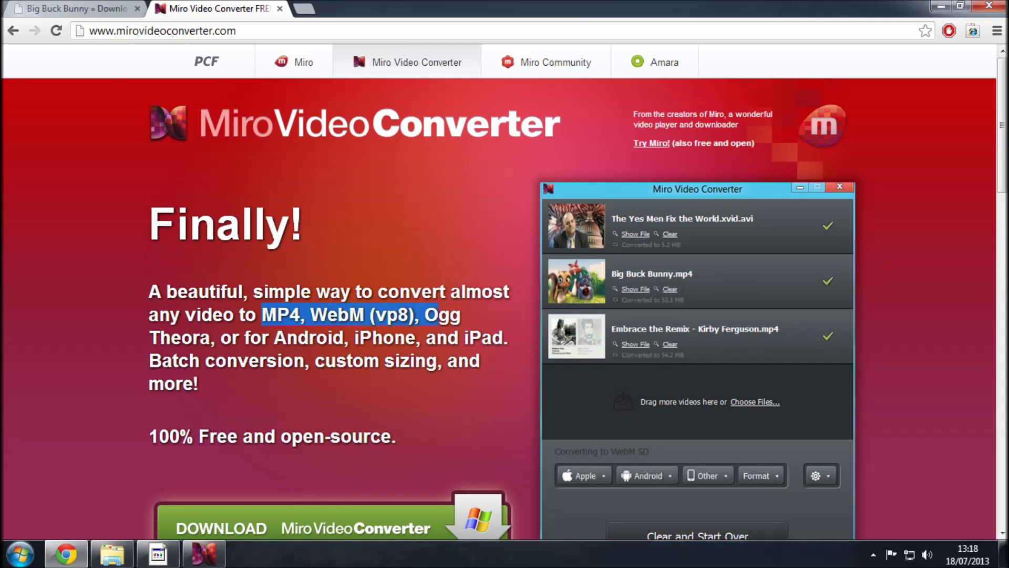
{"action": "left_click", "coordinate": [439, 315]}
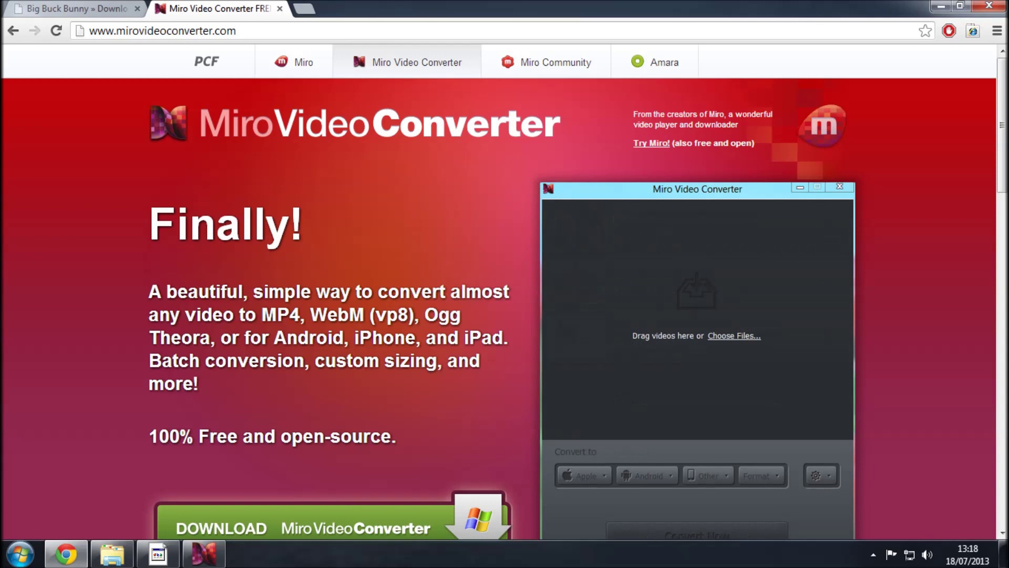
{"action": "scroll", "coordinate": [318, 311], "scroll_direction": "down", "scroll_amount": 1}
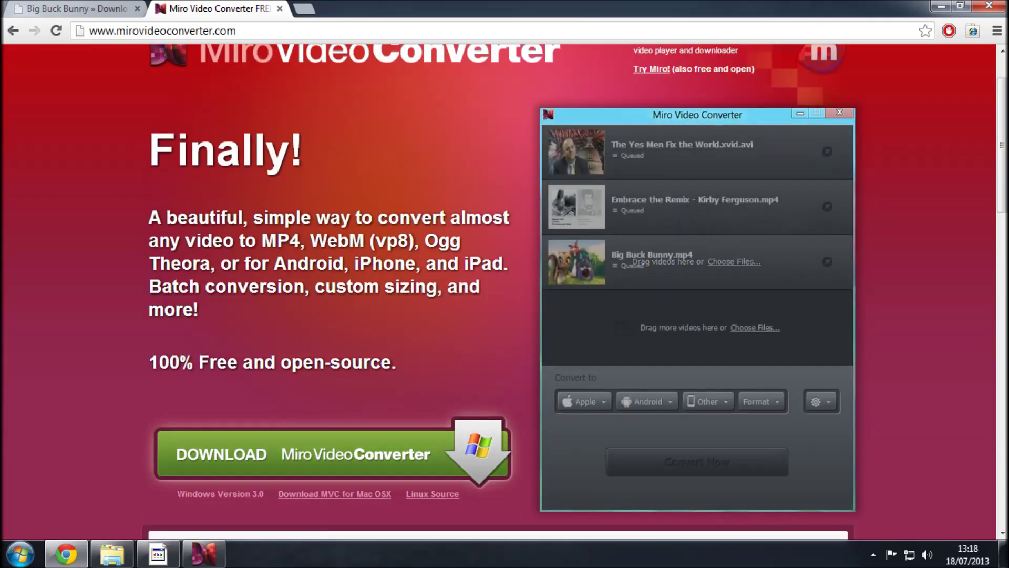
{"action": "scroll", "coordinate": [252, 419], "scroll_direction": "down", "scroll_amount": 1}
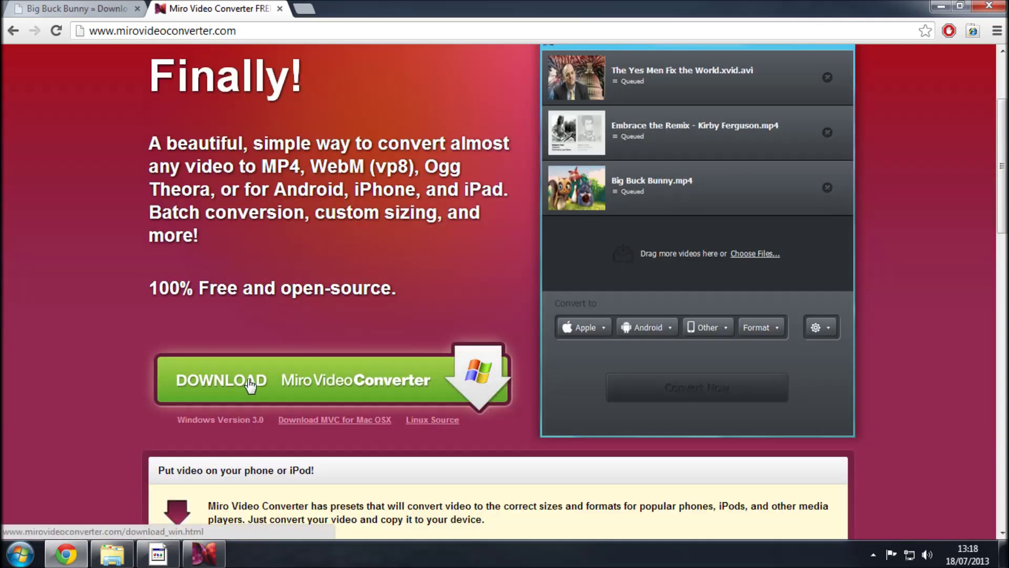
- Launch Miro Video Converter from the taskbar to show its empty window
{"action": "scroll", "coordinate": [318, 314], "scroll_direction": "up", "scroll_amount": 2}
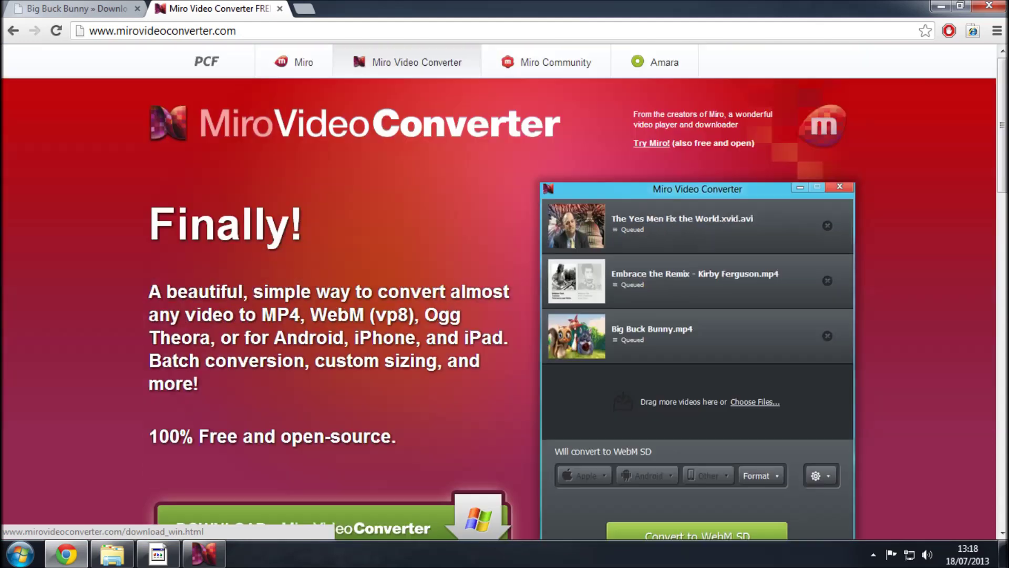
{"action": "left_click", "coordinate": [204, 559]}
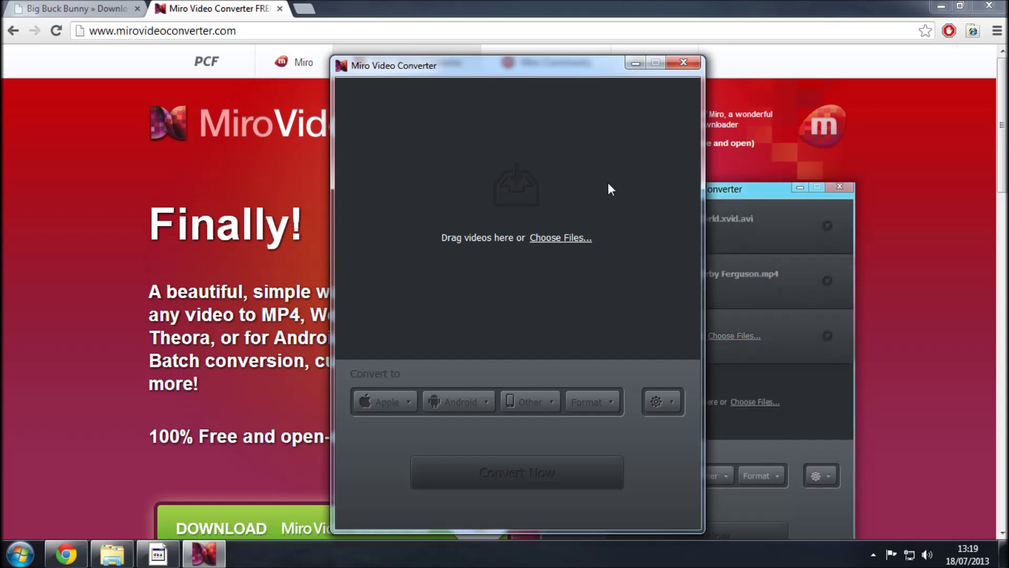
- Add video.avi from Documents > PHP Academy > HTML5 Video > videos to the converter
{"action": "left_click", "coordinate": [567, 242]}
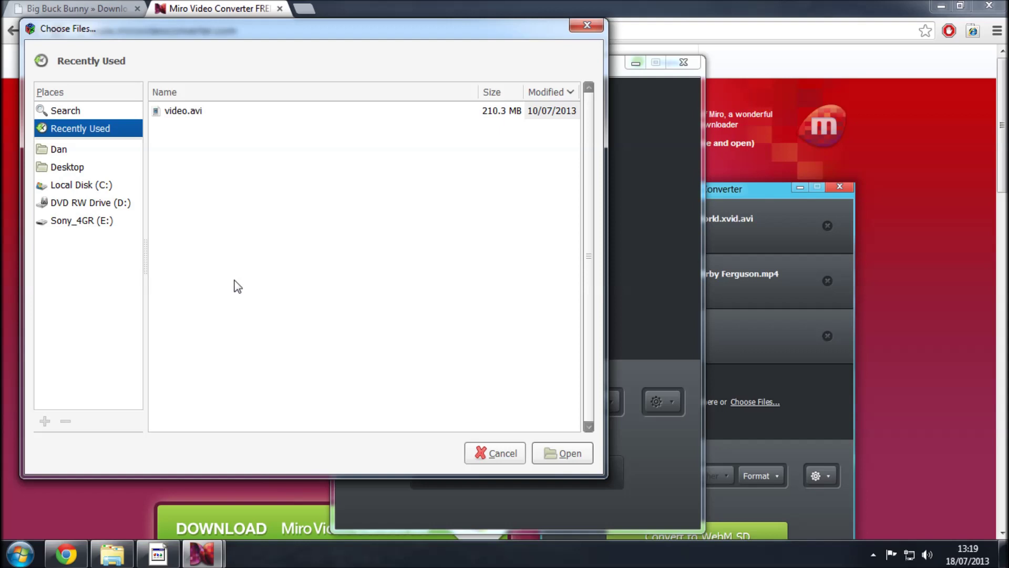
{"action": "left_click", "coordinate": [68, 150]}
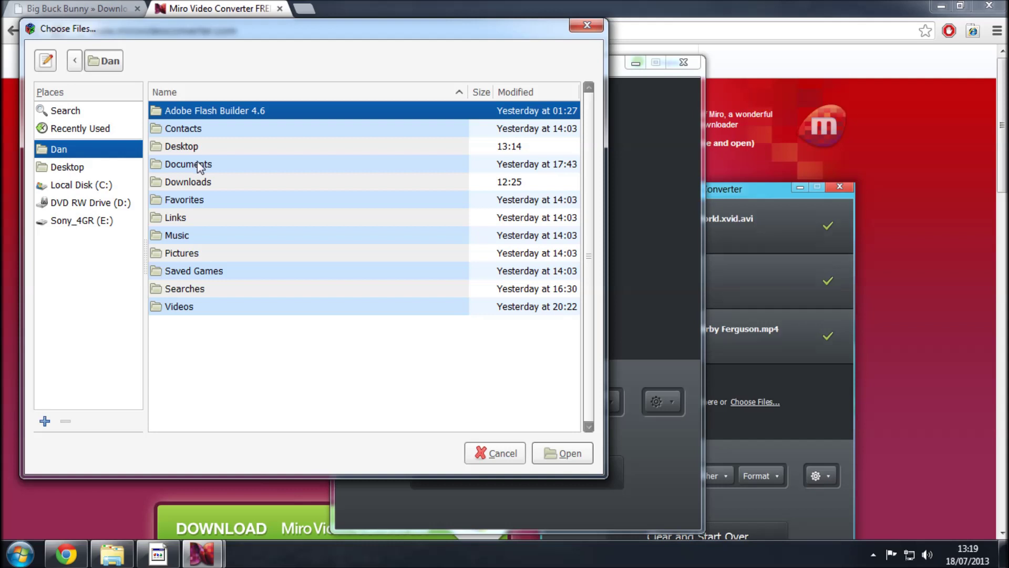
{"action": "double_click", "coordinate": [199, 165]}
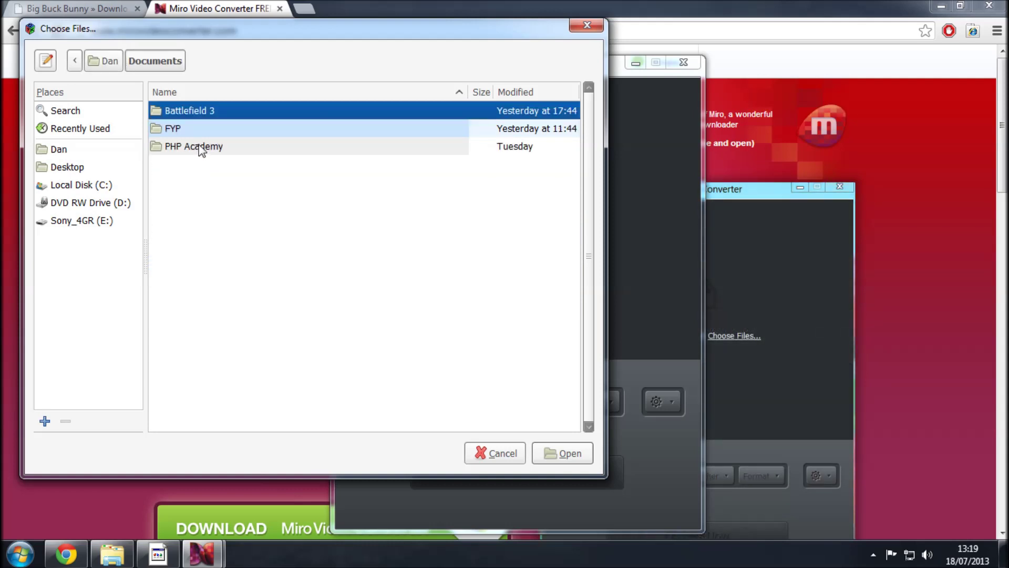
{"action": "double_click", "coordinate": [198, 146]}
{"action": "double_click", "coordinate": [199, 130]}
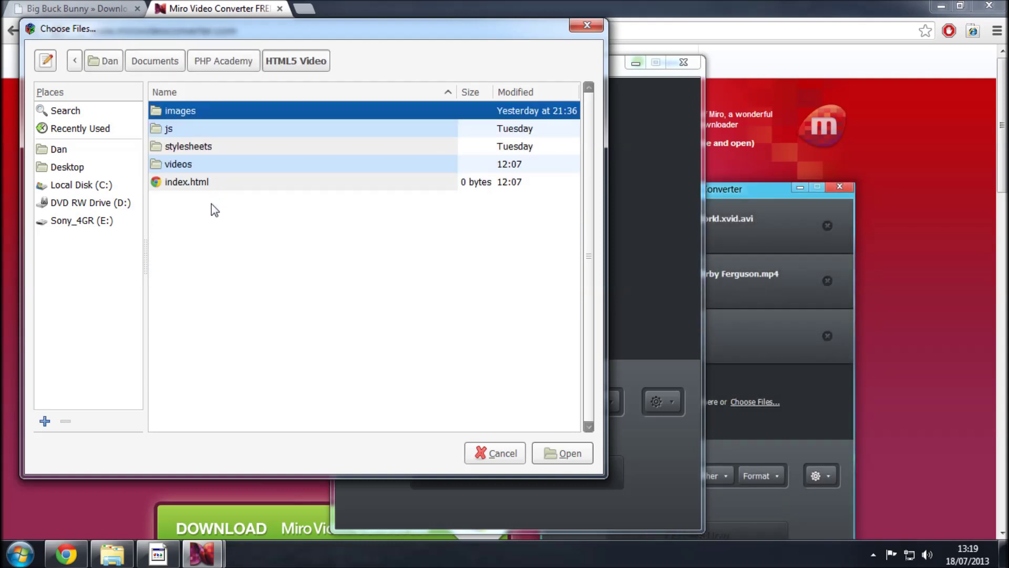
{"action": "double_click", "coordinate": [190, 165]}
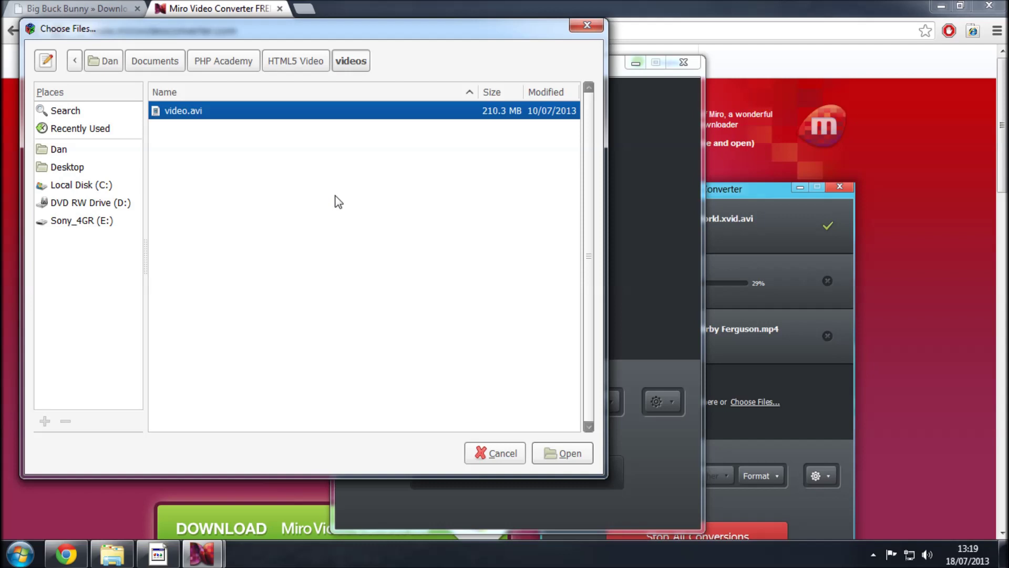
{"action": "left_click", "coordinate": [577, 453]}
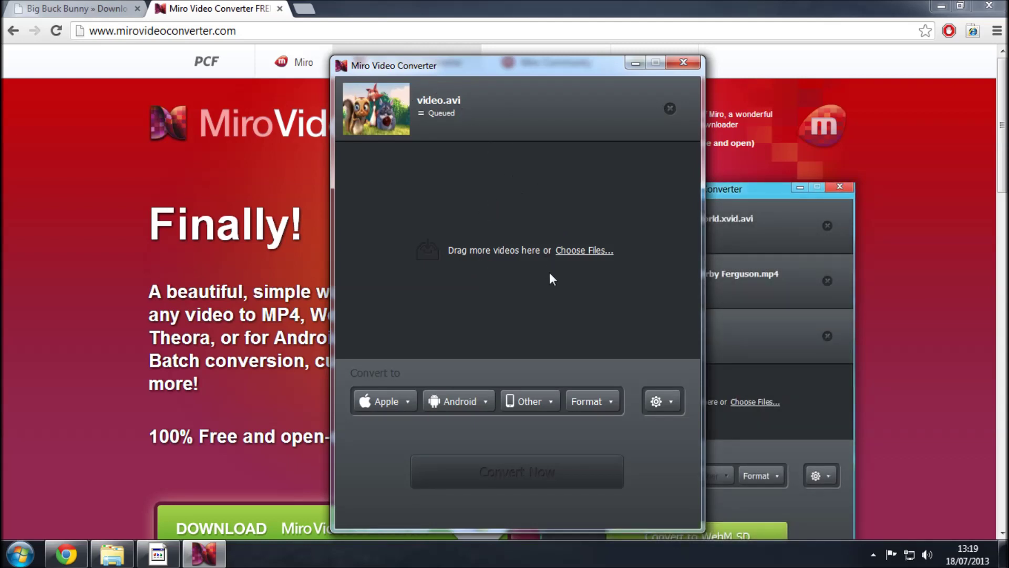
- Choose Video > Ogg Theora as the output format for video.avi
{"action": "left_click", "coordinate": [613, 403]}
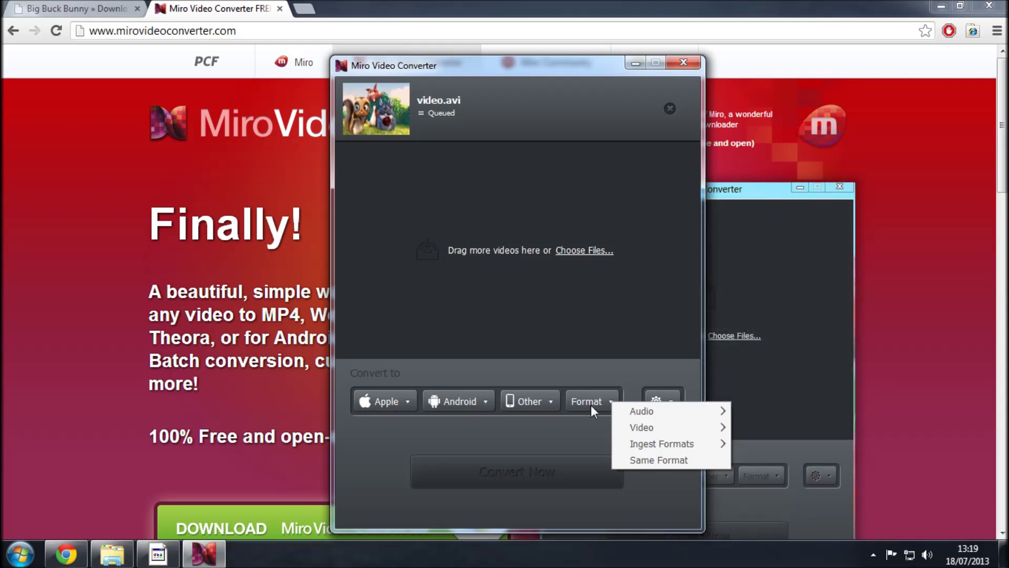
{"action": "mouse_move", "coordinate": [648, 430]}
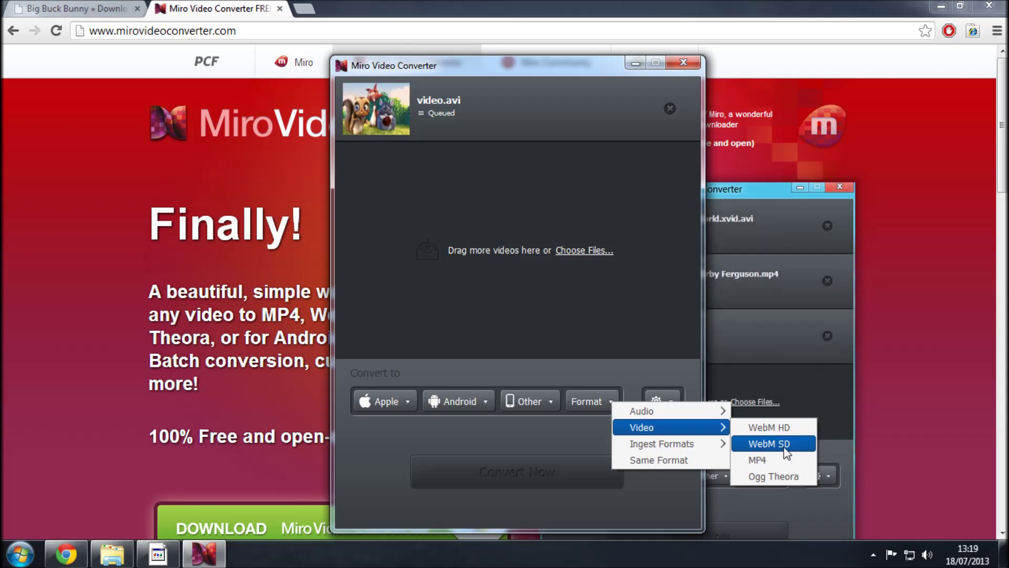
{"action": "left_click", "coordinate": [780, 476]}
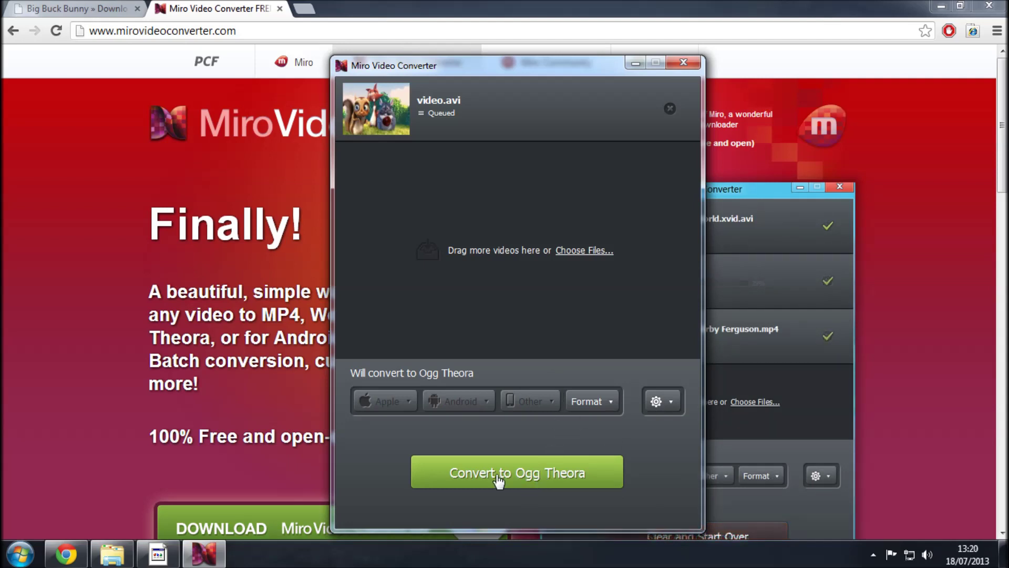
- Start the Ogg Theora conversion of video.avi and let it finish (88.9 MB)
{"action": "left_click", "coordinate": [453, 475]}
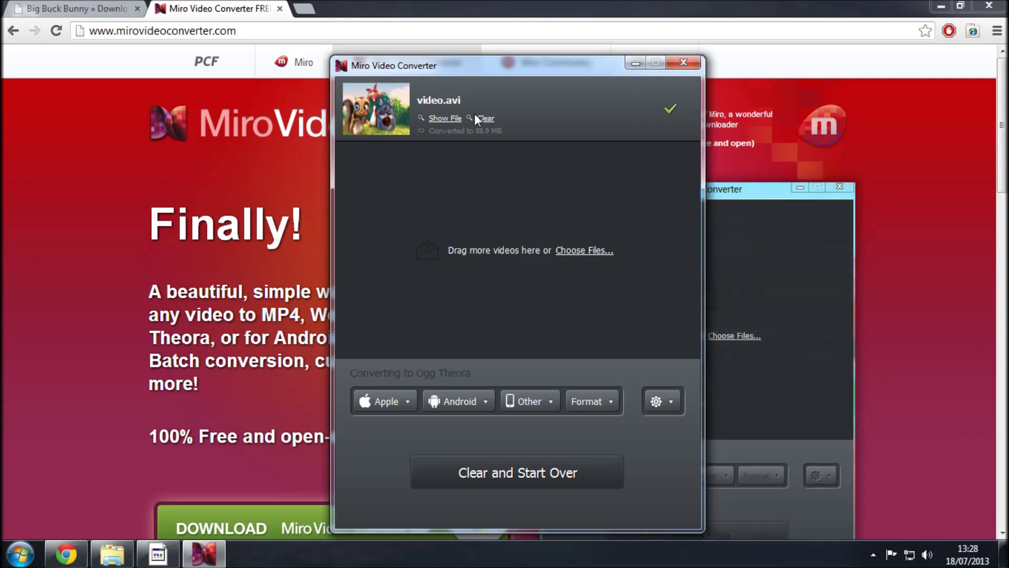
- Reveal the converted video.oggtheora.ogv in its output folder and cut it
{"action": "left_click", "coordinate": [445, 118]}
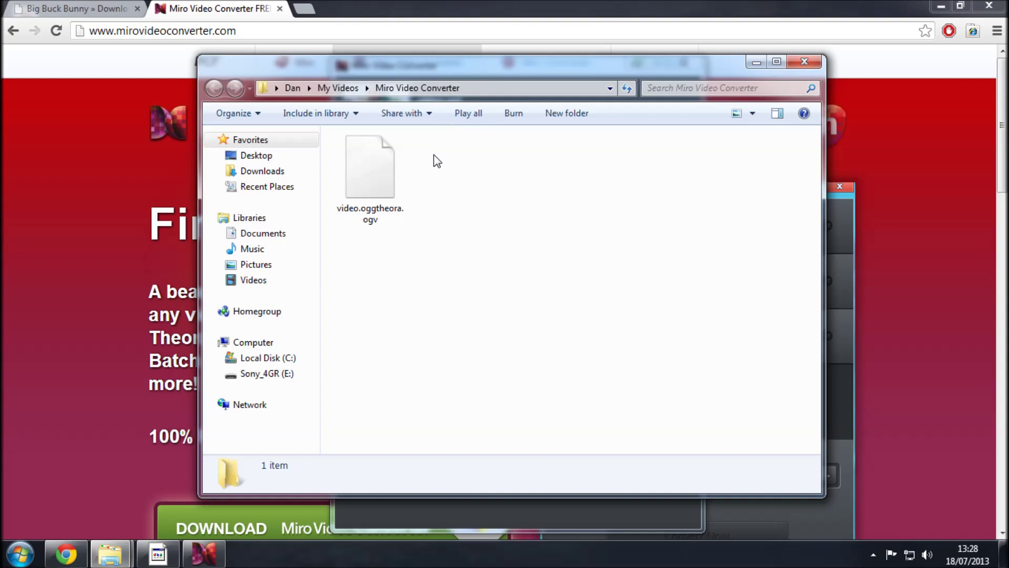
{"action": "right_click", "coordinate": [380, 217]}
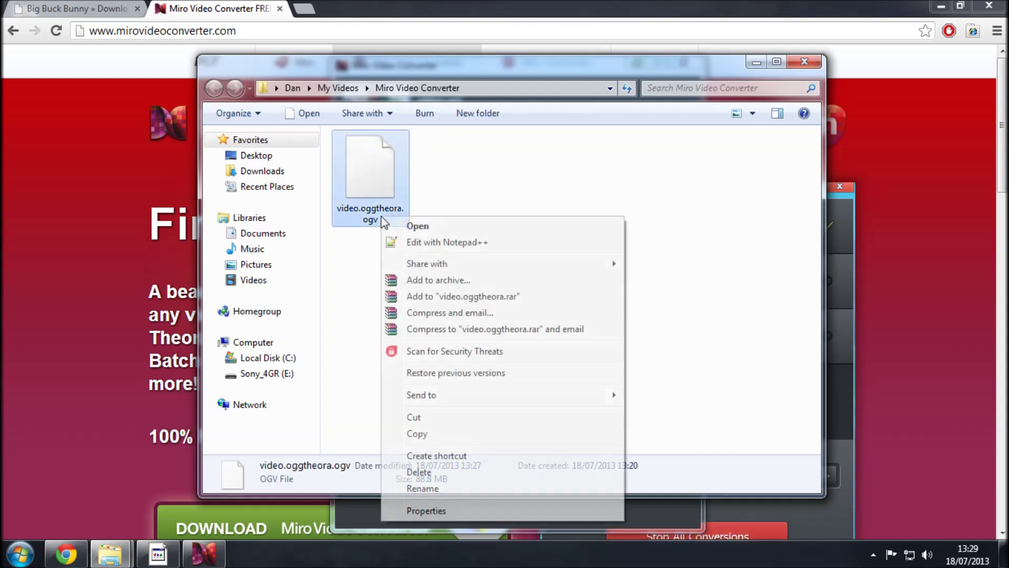
{"action": "left_click", "coordinate": [481, 421]}
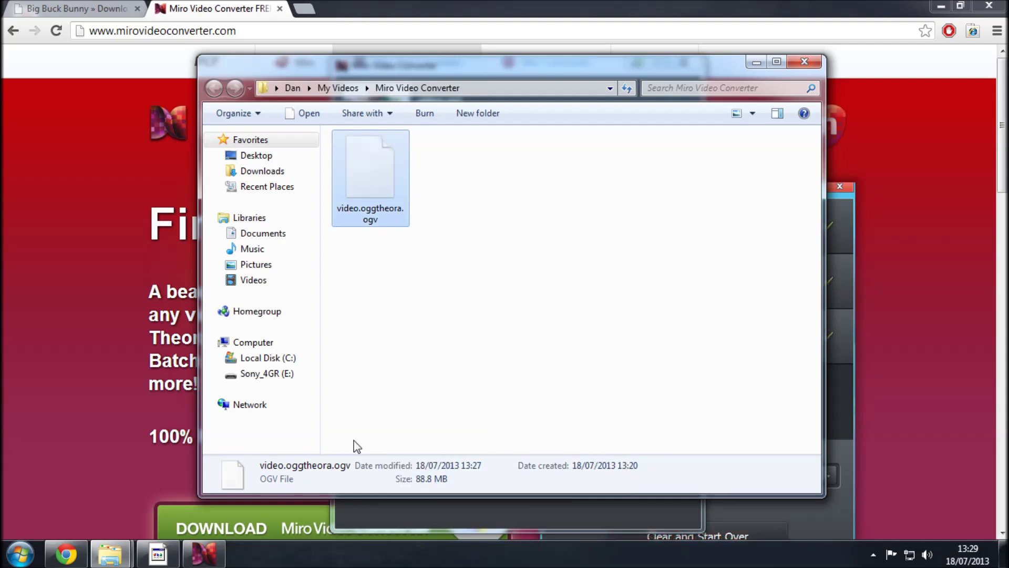
{"action": "left_click", "coordinate": [110, 554]}
- Paste the converted file into the HTML5 Video project's videos folder
{"action": "left_click", "coordinate": [128, 478]}
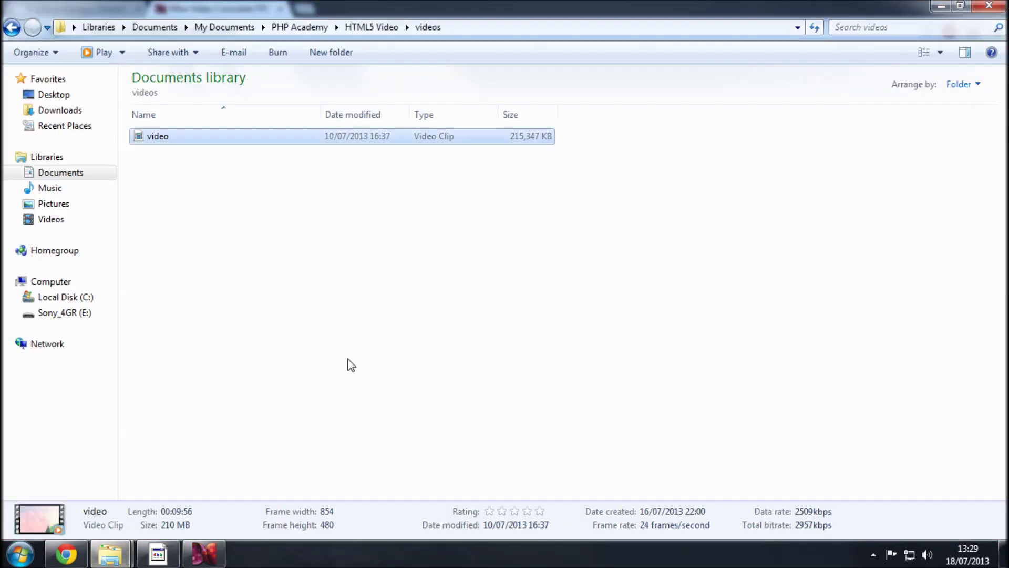
{"action": "left_click", "coordinate": [364, 269]}
{"action": "key", "text": "BackSpace"}
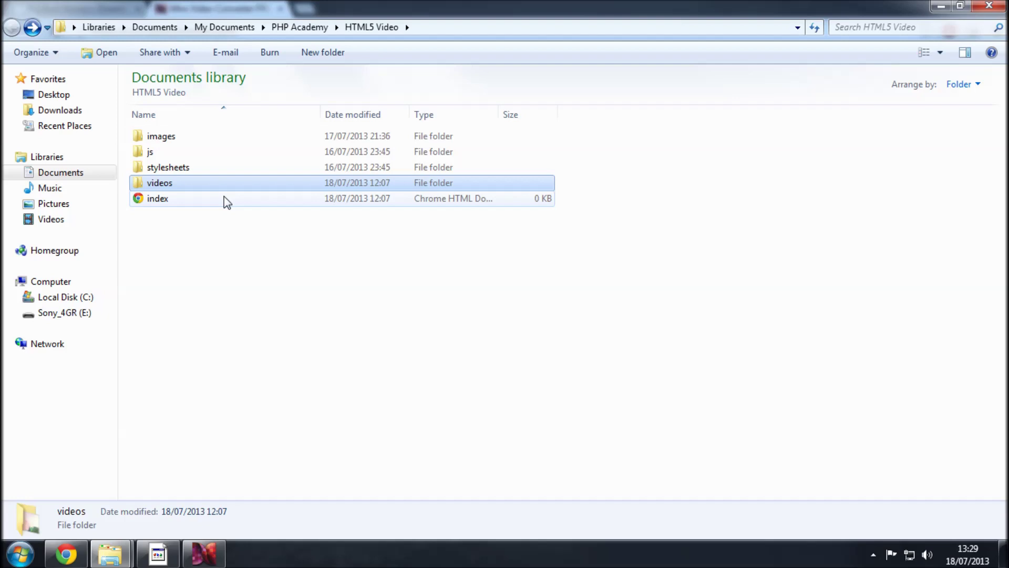
{"action": "double_click", "coordinate": [190, 185]}
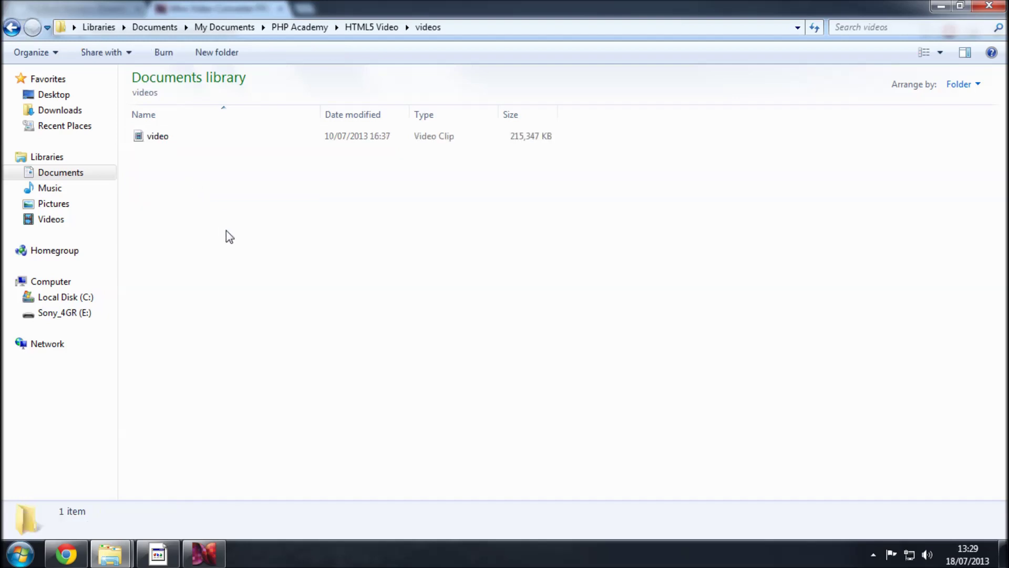
{"action": "right_click", "coordinate": [182, 179]}
{"action": "left_click", "coordinate": [234, 285]}
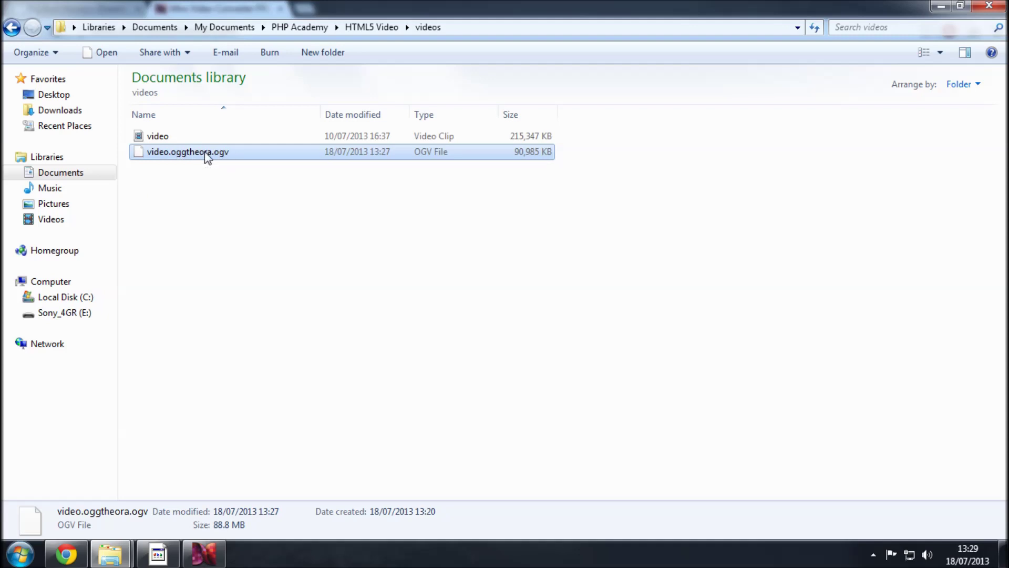
- Rename video.oggtheora.ogv to video.ogv by removing '.oggtheora'
{"action": "key", "text": "F2"}
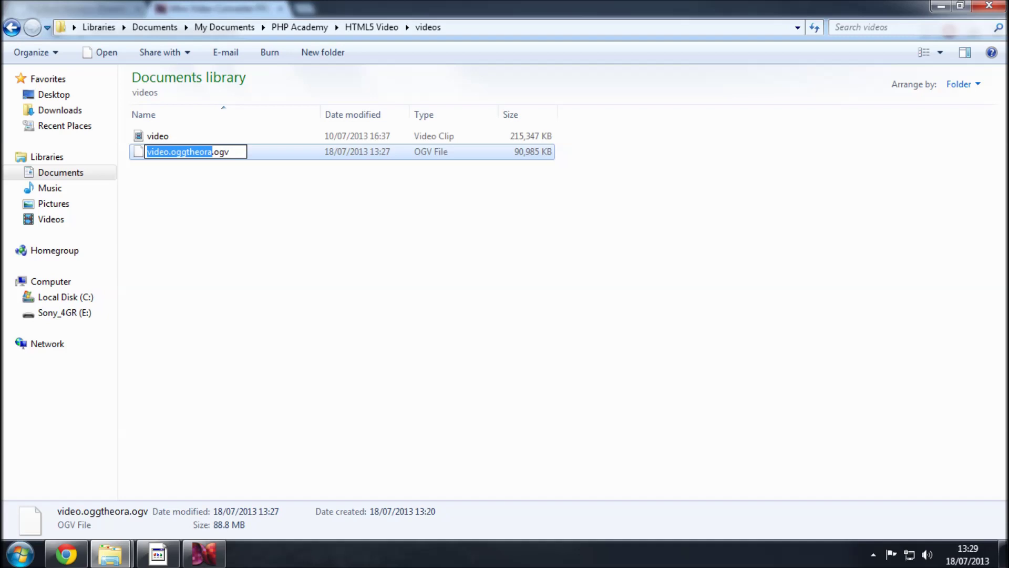
{"action": "left_click_drag", "start_coordinate": [169, 152], "coordinate": [212, 153]}
{"action": "key", "text": "Delete"}
{"action": "key", "text": "Return"}
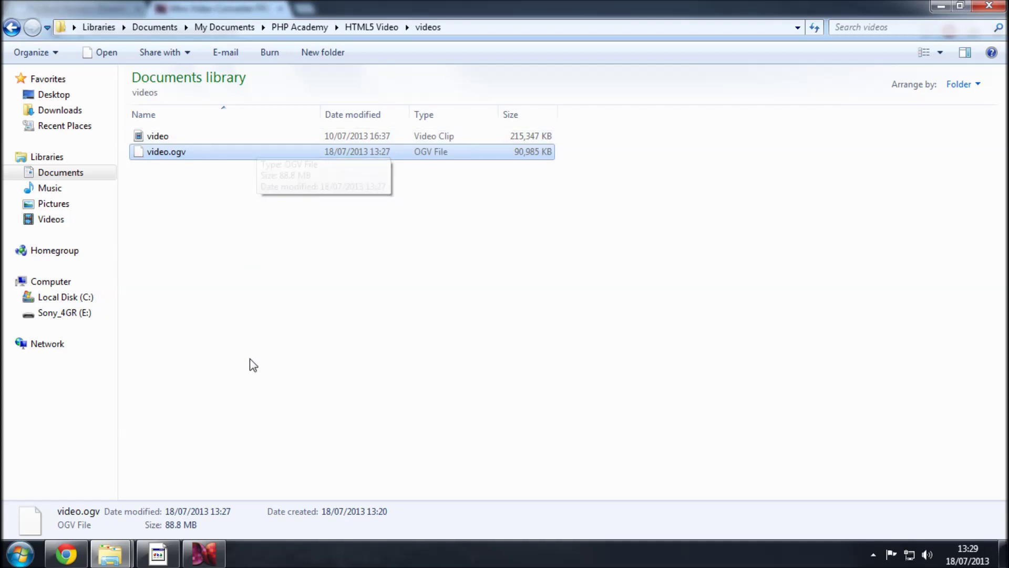
- Return to Miro Video Converter and add video.avi from the recent files
{"action": "left_click", "coordinate": [204, 554]}
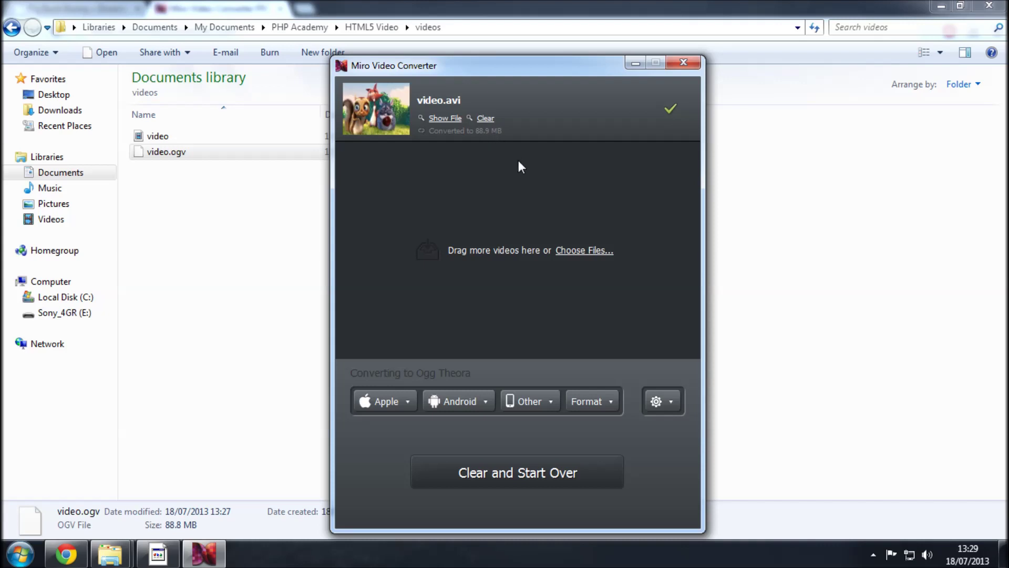
{"action": "left_click", "coordinate": [600, 251]}
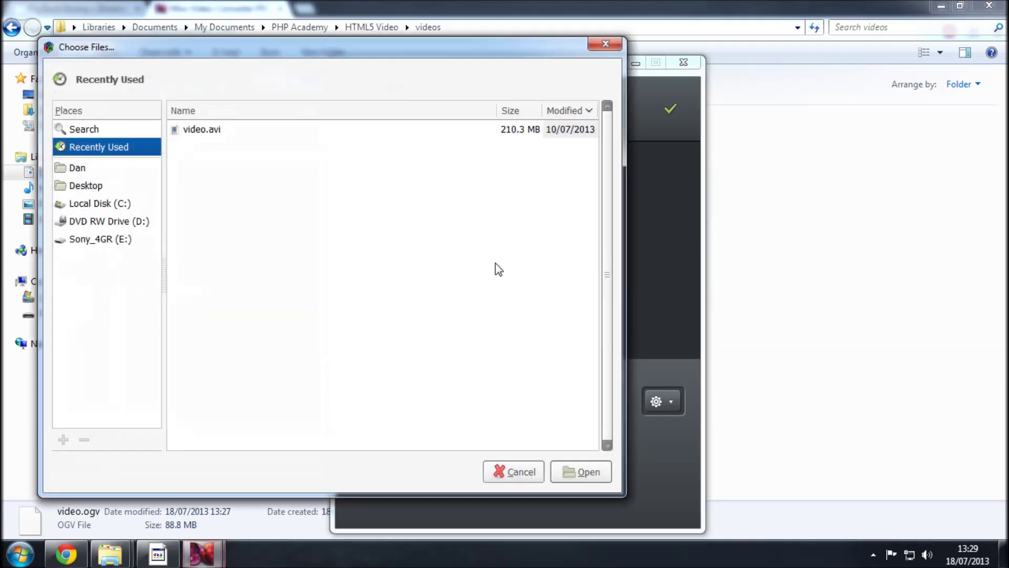
{"action": "left_click", "coordinate": [192, 135]}
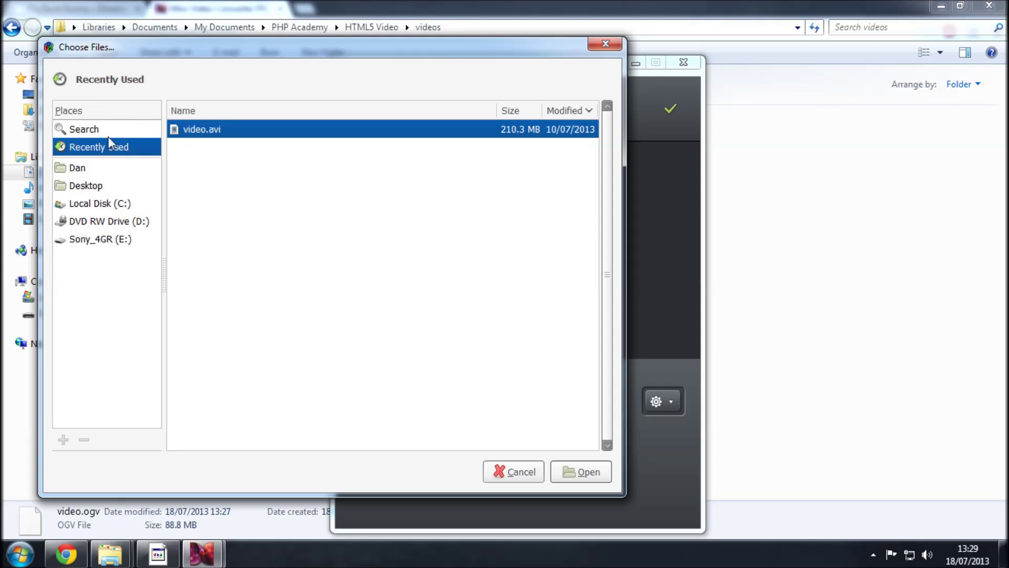
{"action": "left_click", "coordinate": [564, 478]}
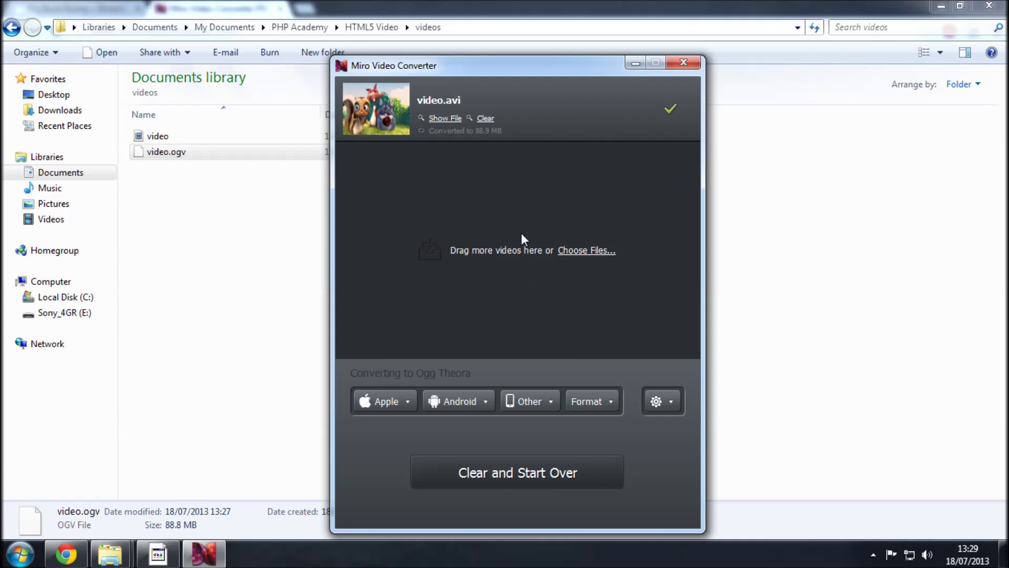
{"action": "left_click", "coordinate": [668, 407]}
{"action": "left_click", "coordinate": [667, 407]}
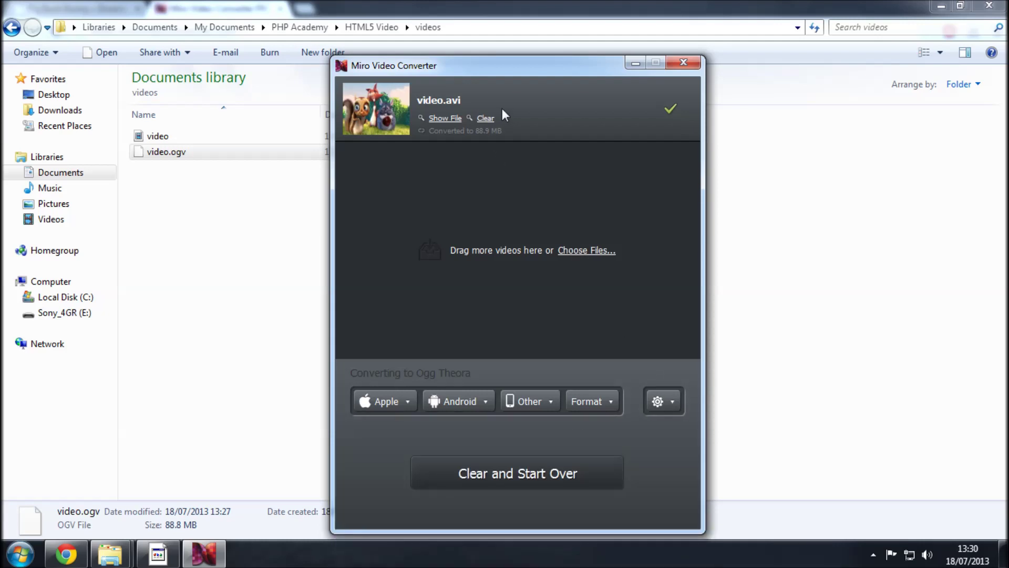
- Remove the finished video.avi entry and add video.avi to the conversion queue again
{"action": "left_click", "coordinate": [486, 118]}
{"action": "left_click", "coordinate": [570, 239]}
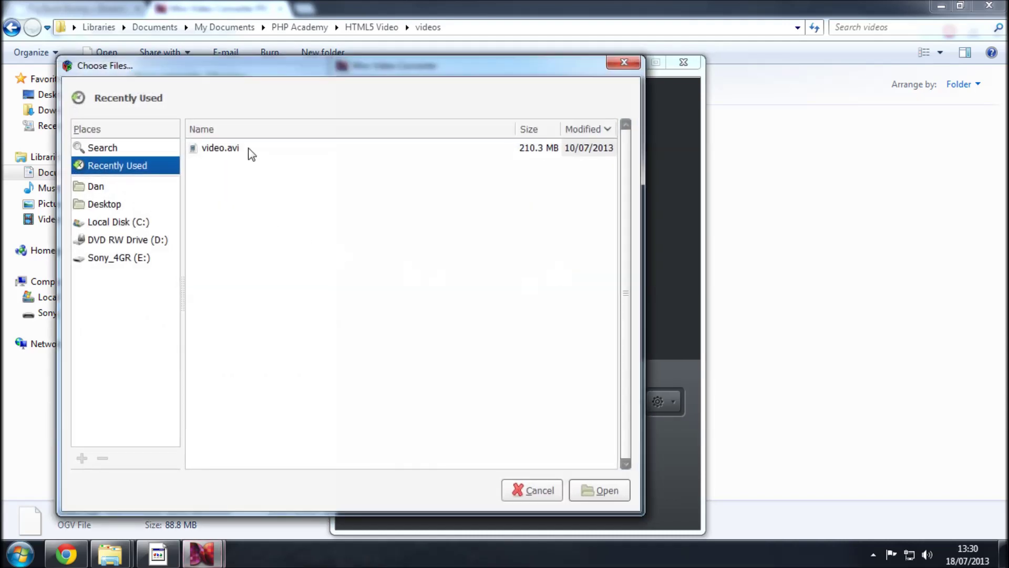
{"action": "left_click", "coordinate": [248, 152]}
{"action": "left_click", "coordinate": [577, 487]}
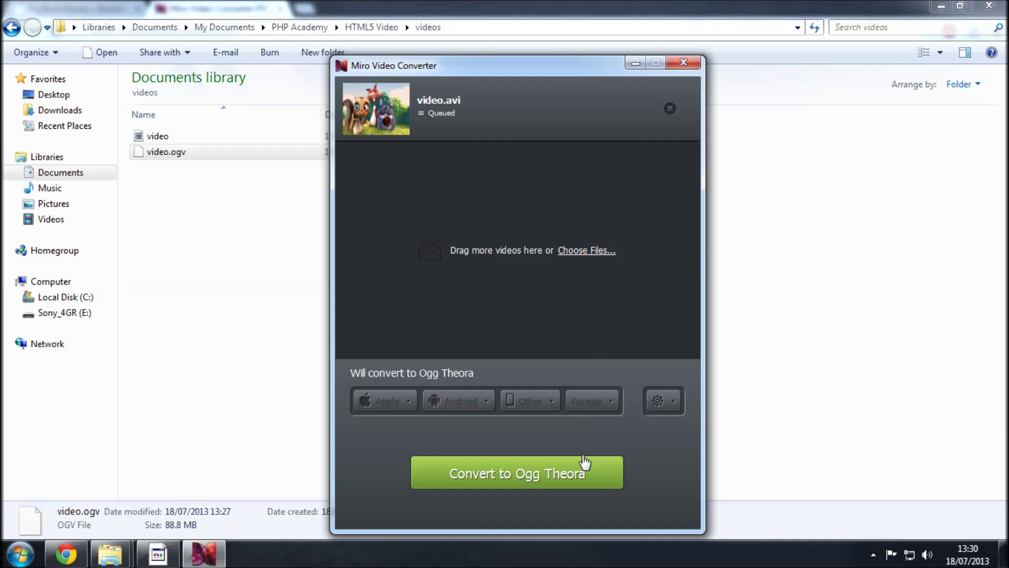
- Set the output format for video.avi to MP4
{"action": "left_click", "coordinate": [604, 399]}
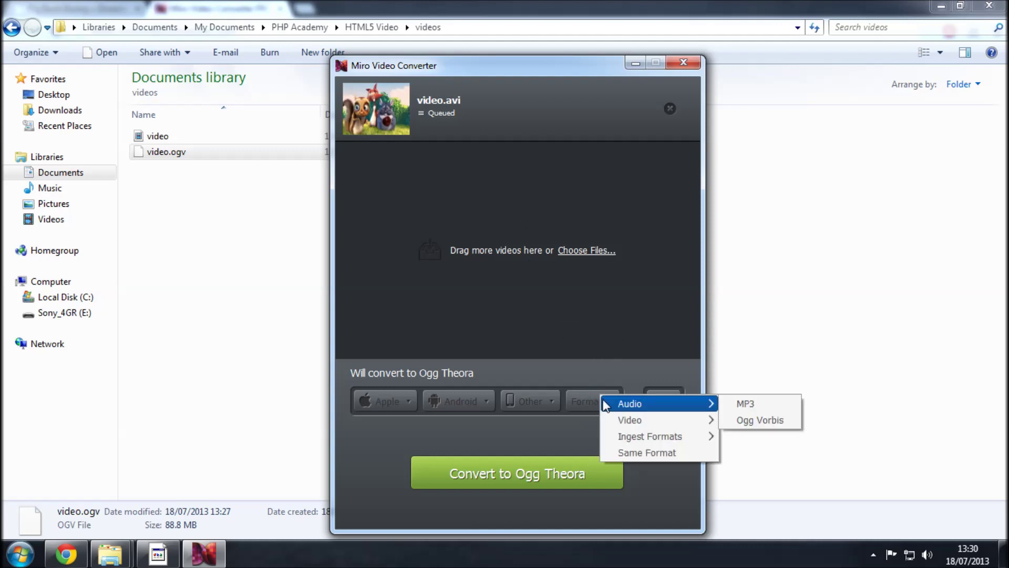
{"action": "mouse_move", "coordinate": [631, 421]}
{"action": "left_click", "coordinate": [582, 401]}
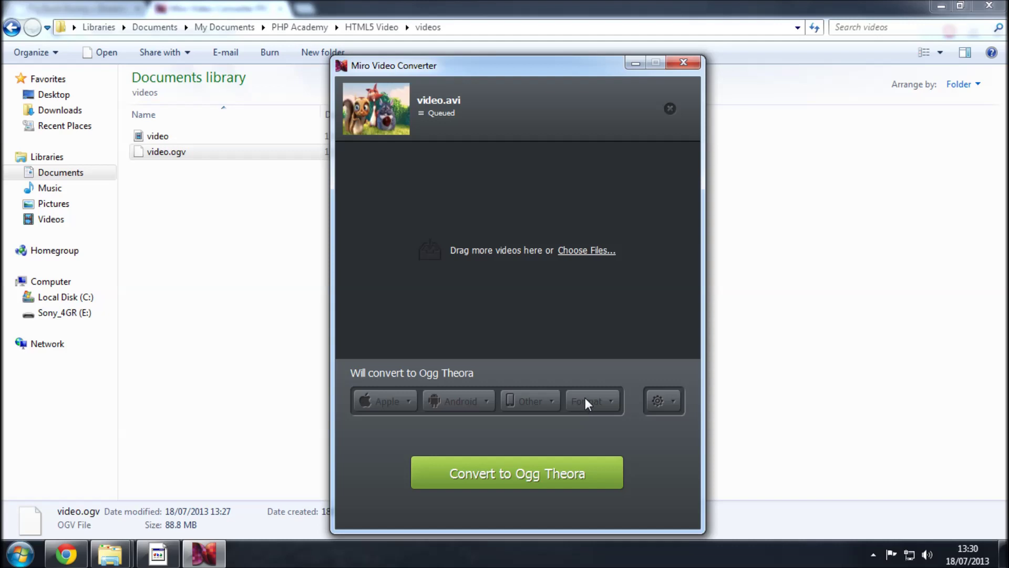
{"action": "left_click", "coordinate": [585, 397]}
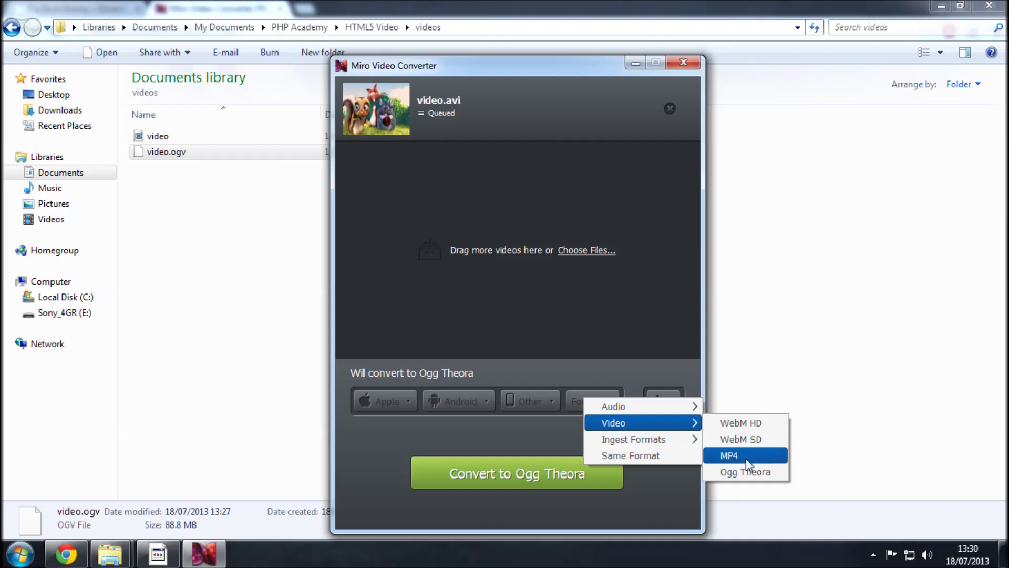
{"action": "left_click", "coordinate": [749, 455]}
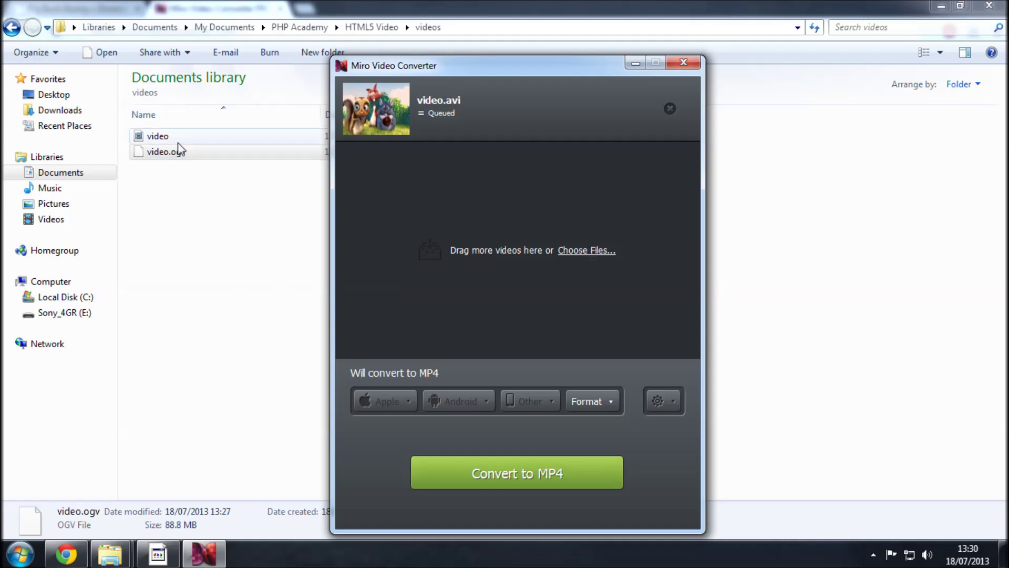
- In the videos folder, check the details of the original video and the 88.8 MB video.ogv
{"action": "left_click", "coordinate": [179, 184]}
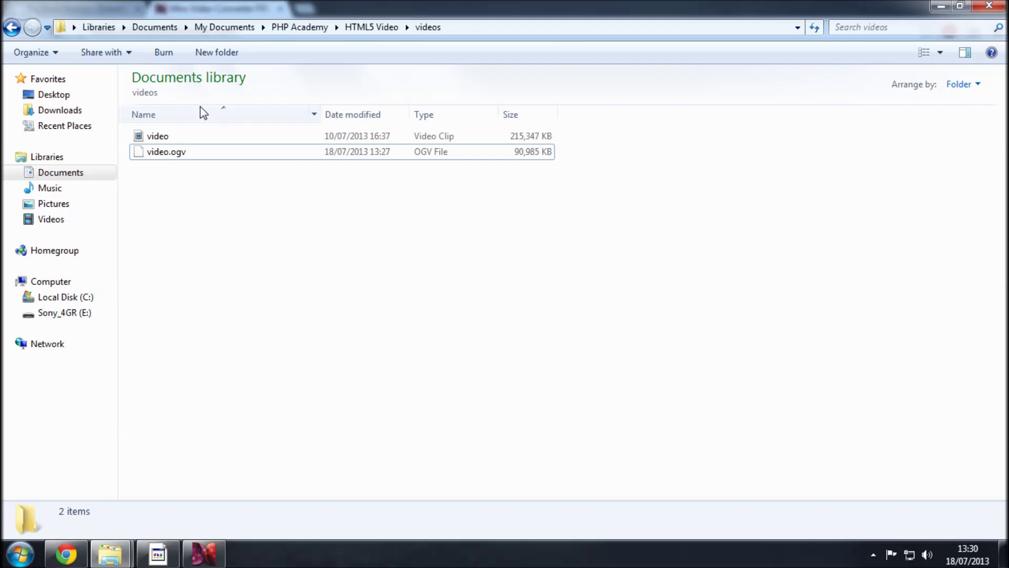
{"action": "left_click", "coordinate": [195, 136]}
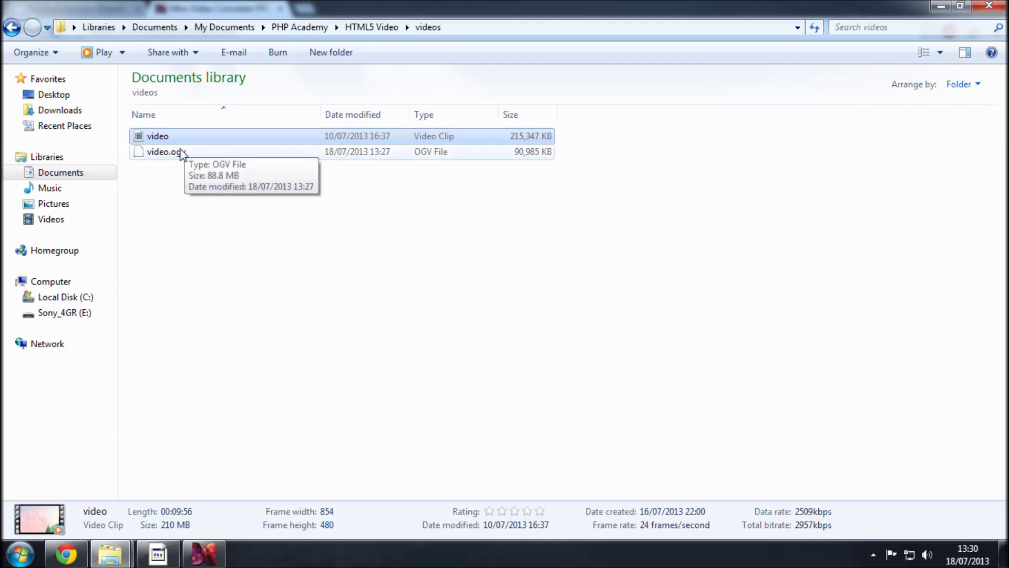
{"action": "left_click", "coordinate": [161, 157]}
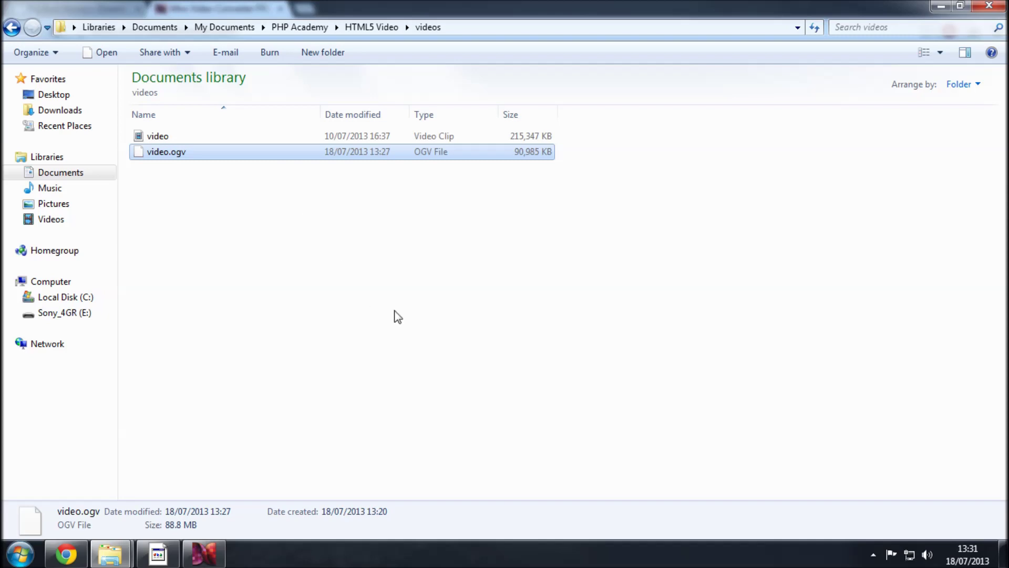
{"action": "left_click", "coordinate": [249, 271]}
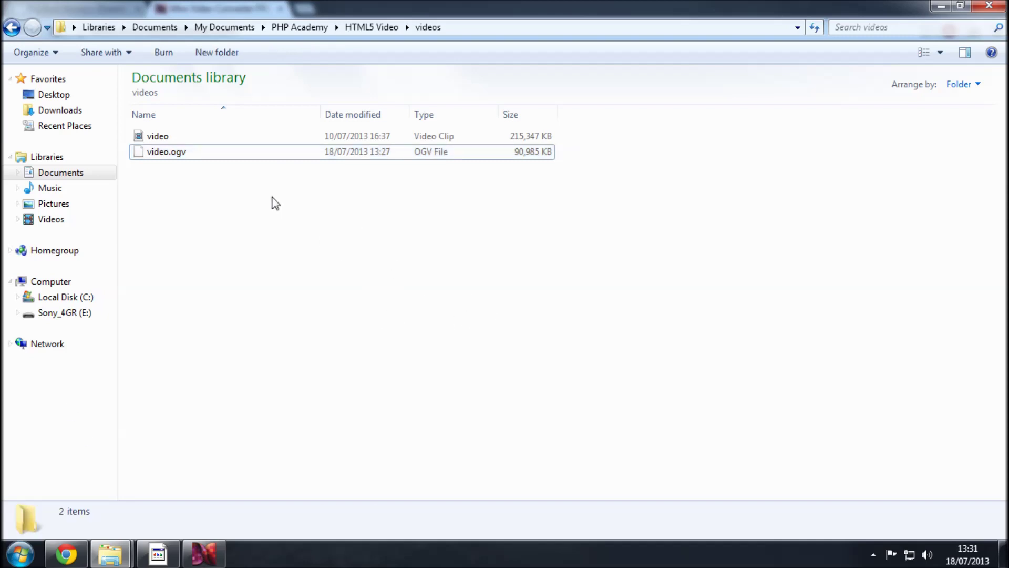